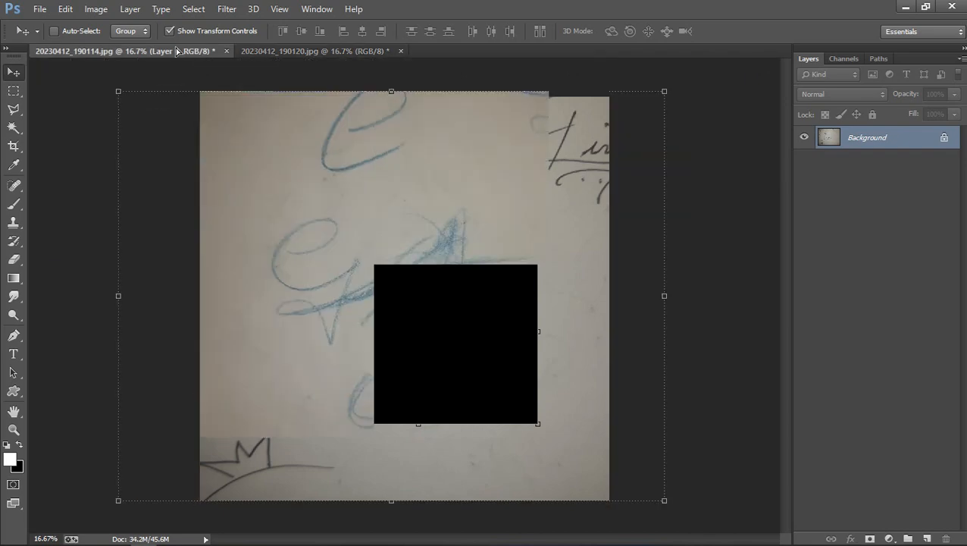
# Copy the pasted signature photo's dark strokes to a new layer using Color Range with fuzziness 200, and delete the photo's Layer 1.
pyautogui.moveTo(474, 370); pyautogui.dragTo(484, 334)
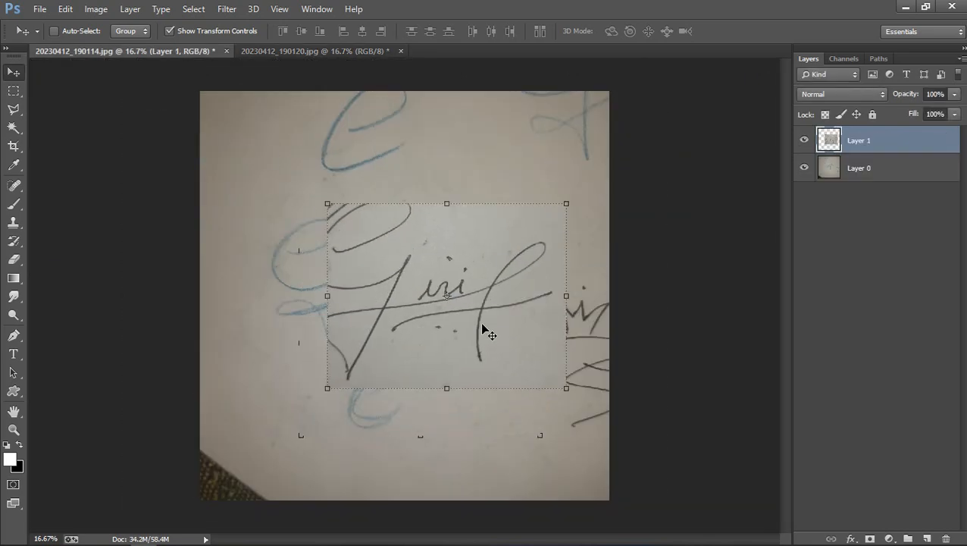
pyautogui.click(193, 9)
pyautogui.click(228, 146)
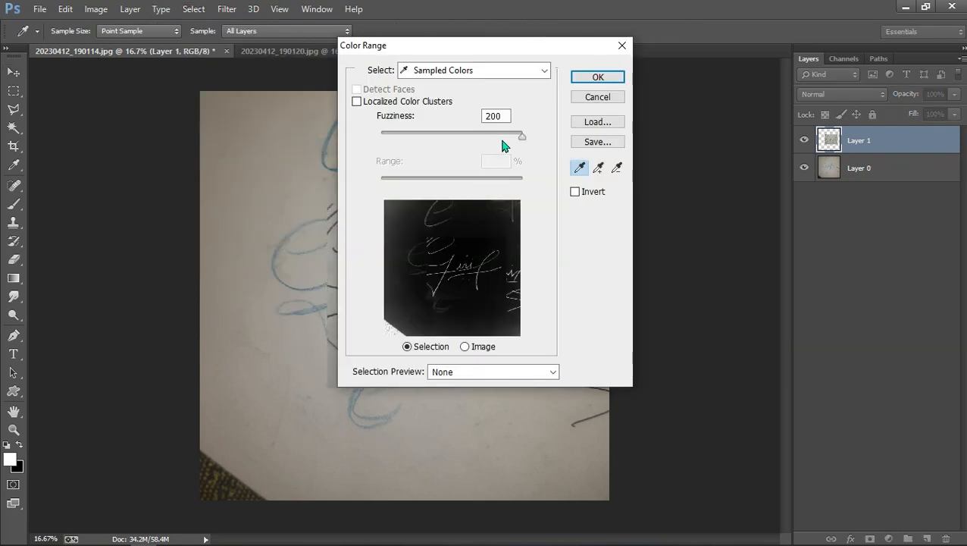
pyautogui.press('Return')
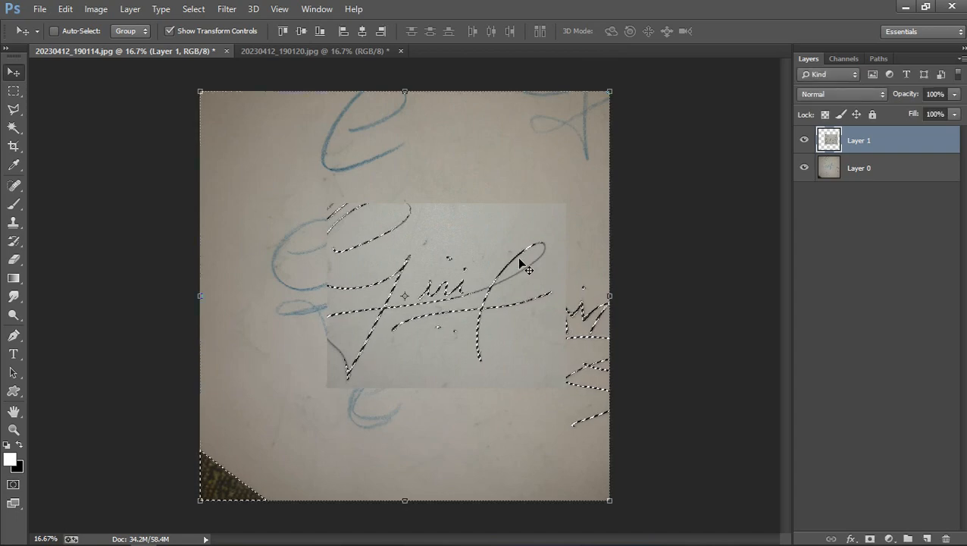
pyautogui.hotkey('ctrl', 'j')
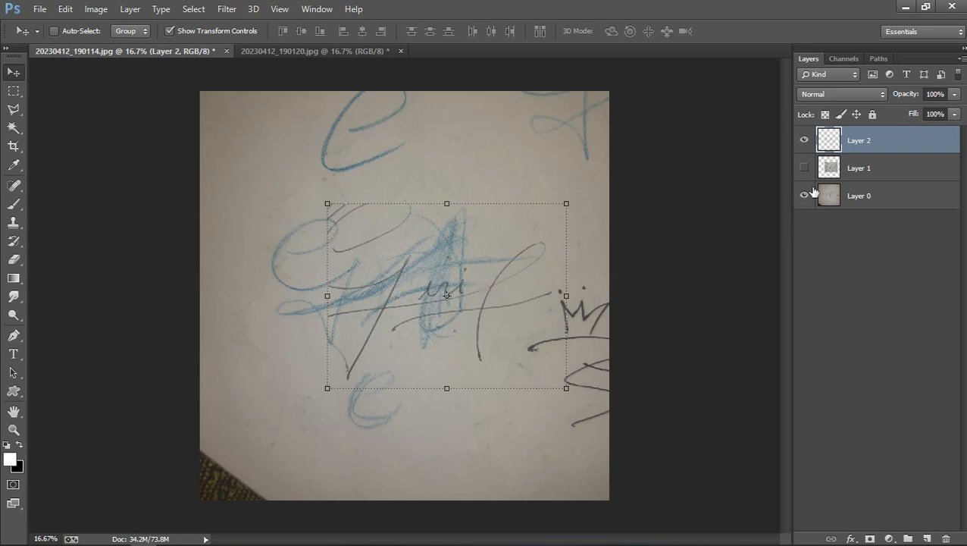
pyautogui.click(877, 174)
pyautogui.press('Delete')
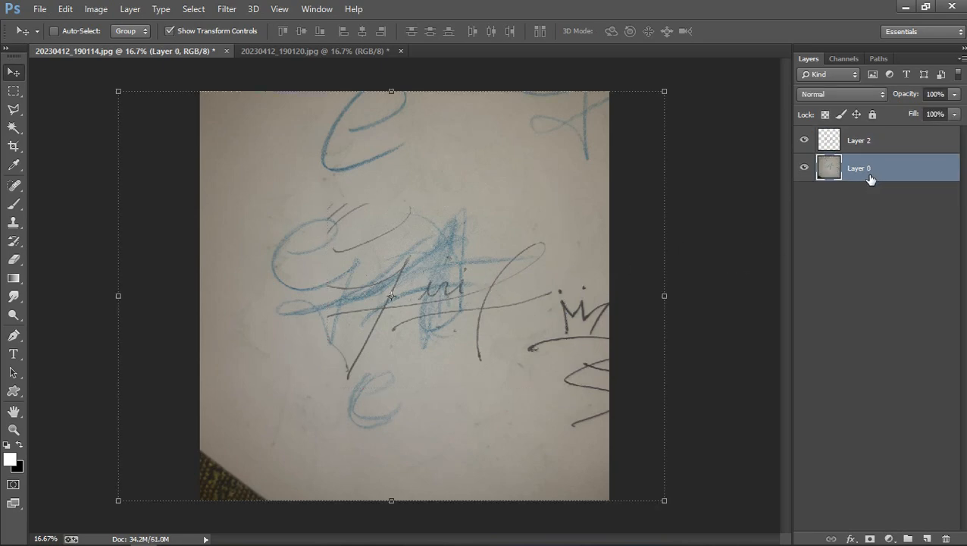
# Move, scale down and rotate the extracted signature strokes on Layer 2 to line up with the blue crayon G sketch.
pyautogui.scroll(4, 423, 355)
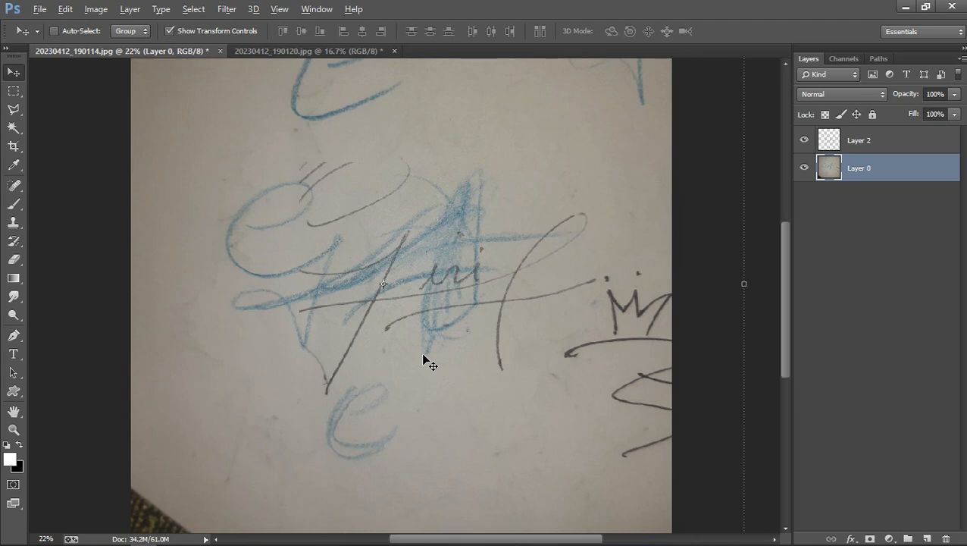
pyautogui.press('v')
pyautogui.click(474, 275)
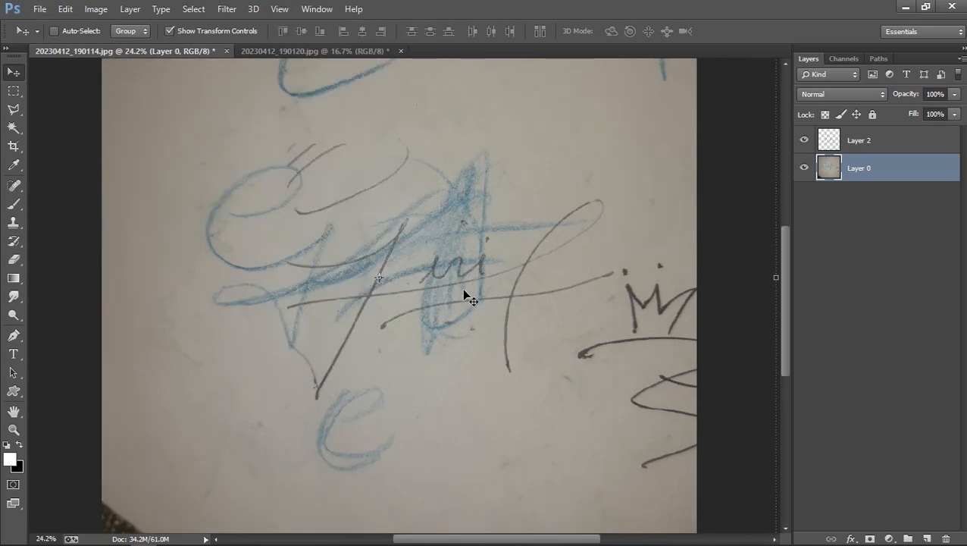
pyautogui.hotkey('alt', ']')
pyautogui.moveTo(482, 291); pyautogui.dragTo(413, 290)
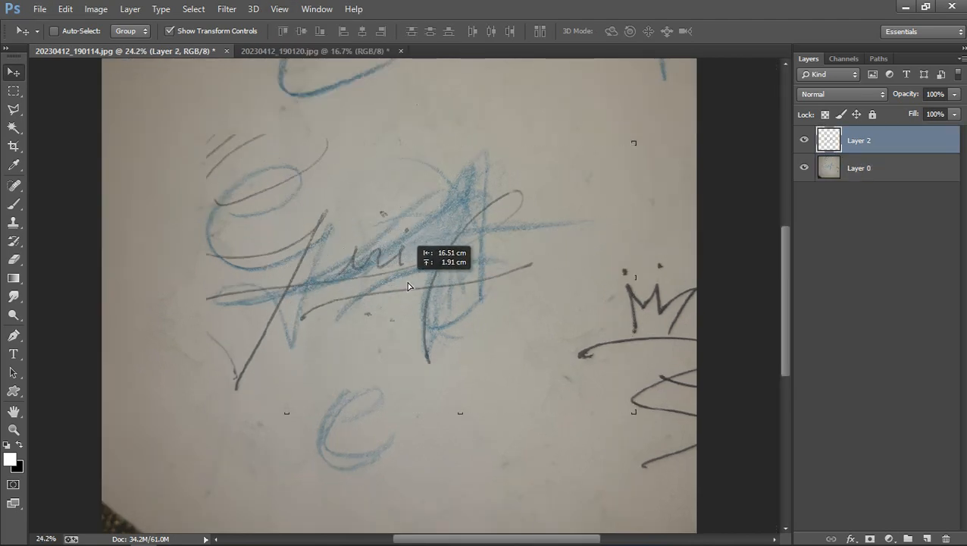
pyautogui.moveTo(567, 399); pyautogui.dragTo(512, 367)
pyautogui.moveTo(370, 327)
pyautogui.mouseDown()
pyautogui.moveTo(391, 350)
pyautogui.moveTo(384, 339)
pyautogui.mouseUp()
pyautogui.moveTo(583, 325); pyautogui.dragTo(589, 299)
pyautogui.moveTo(482, 319); pyautogui.dragTo(481, 311)
pyautogui.press('Return')
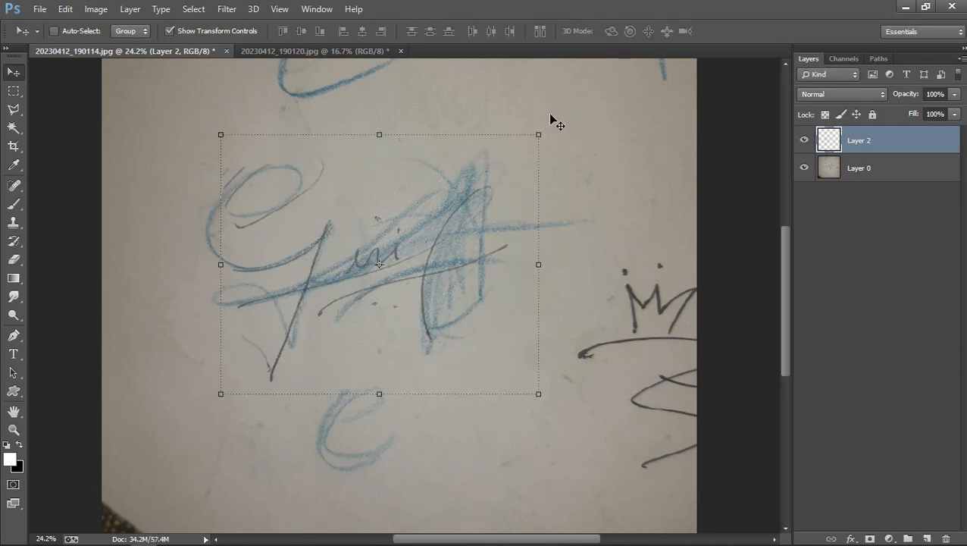
# Erase the signature's own initial letter where it overlaps the blue G on Layer 2, using a 175 px eraser.
pyautogui.press('e')
pyautogui.rightClick(321, 207)
pyautogui.press('Return')
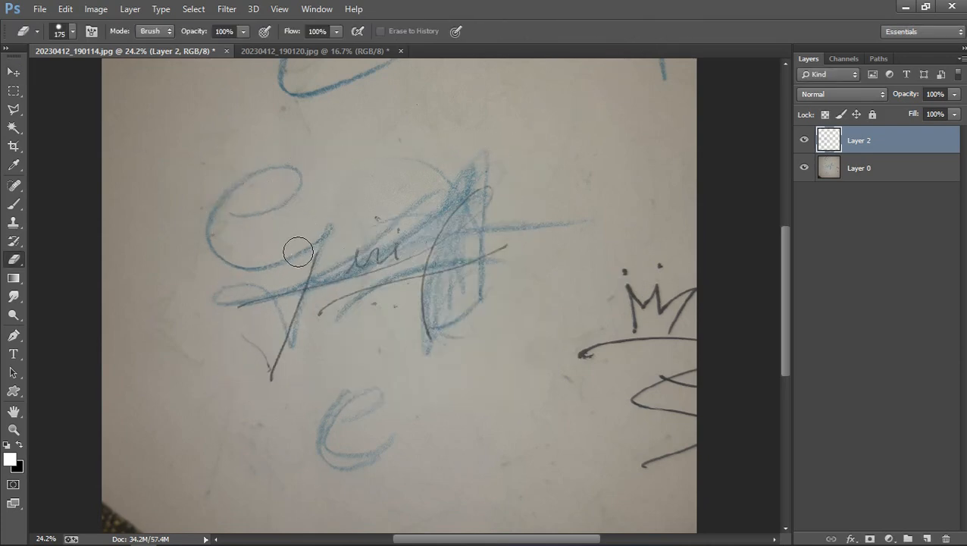
# Paint over the blue scribble behind the signature on Layer 0 with the sampled paper grey, using an 800 px brush at 100% hardness.
pyautogui.click(862, 170)
pyautogui.press('b')
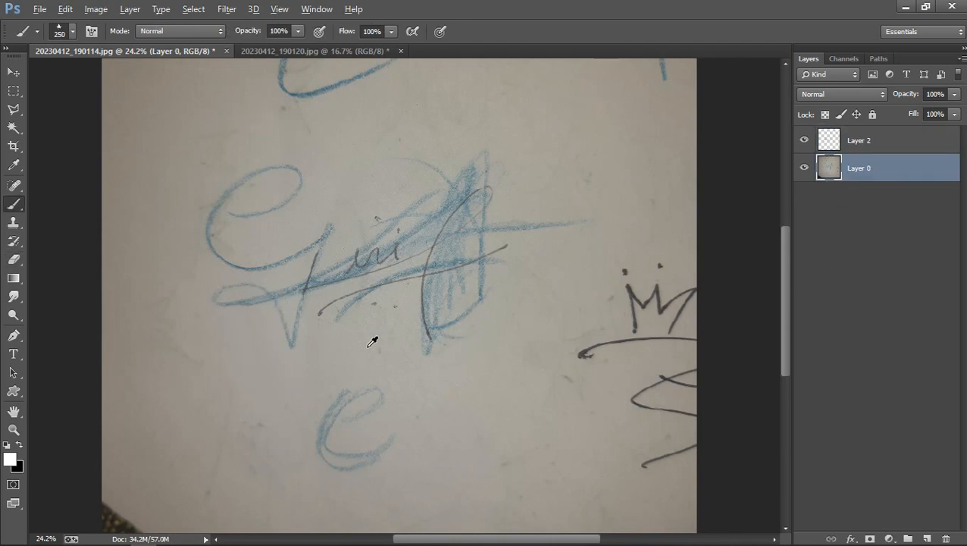
pyautogui.rightClick(451, 342)
pyautogui.write('800')
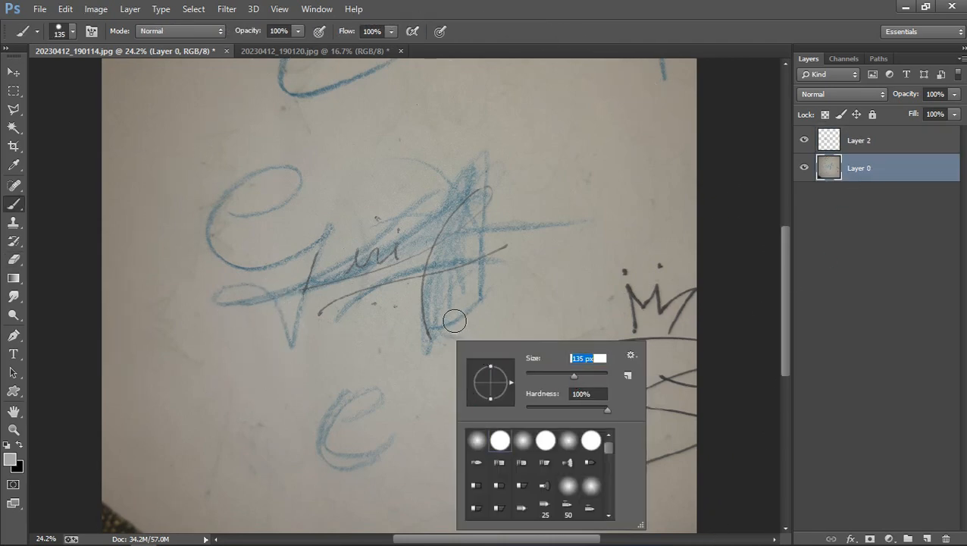
pyautogui.press('Return')
pyautogui.moveTo(453, 302)
pyautogui.mouseDown()
pyautogui.moveTo(383, 297)
pyautogui.moveTo(415, 269)
pyautogui.moveTo(440, 202)
pyautogui.moveTo(426, 255)
pyautogui.moveTo(439, 313)
pyautogui.mouseUp()
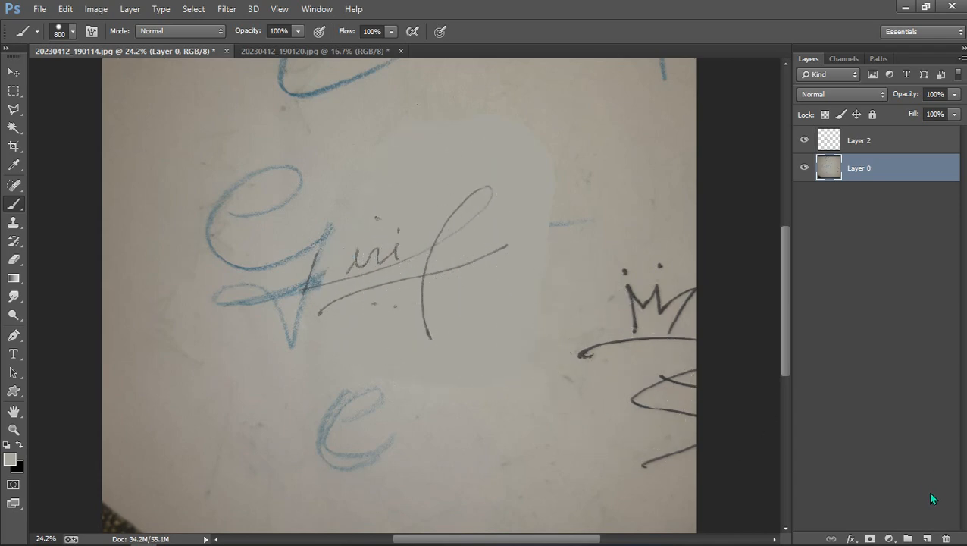
# Add a new layer above Layer 2 and draw a Pen path along the inner edge of the blue G up to its pointed tip.
pyautogui.click(925, 538)
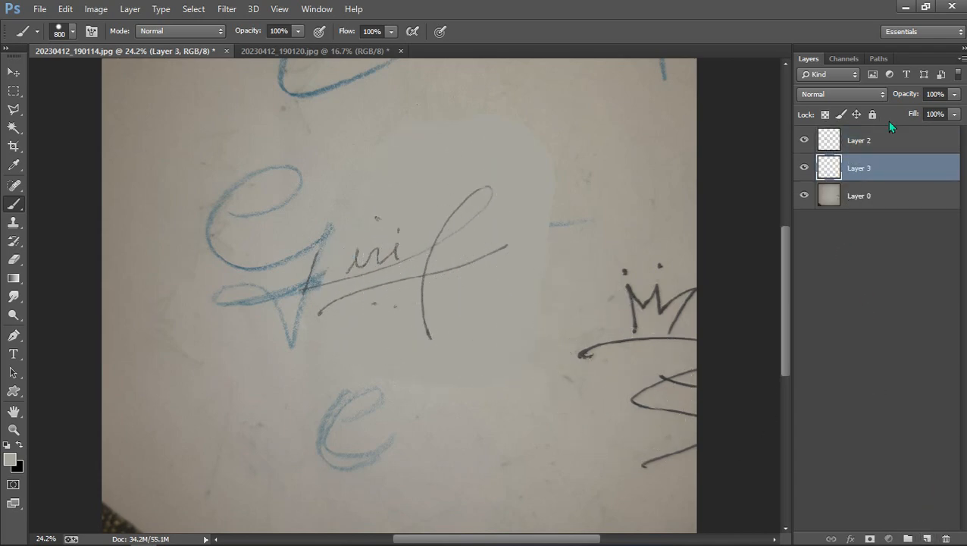
pyautogui.moveTo(885, 169); pyautogui.dragTo(885, 149)
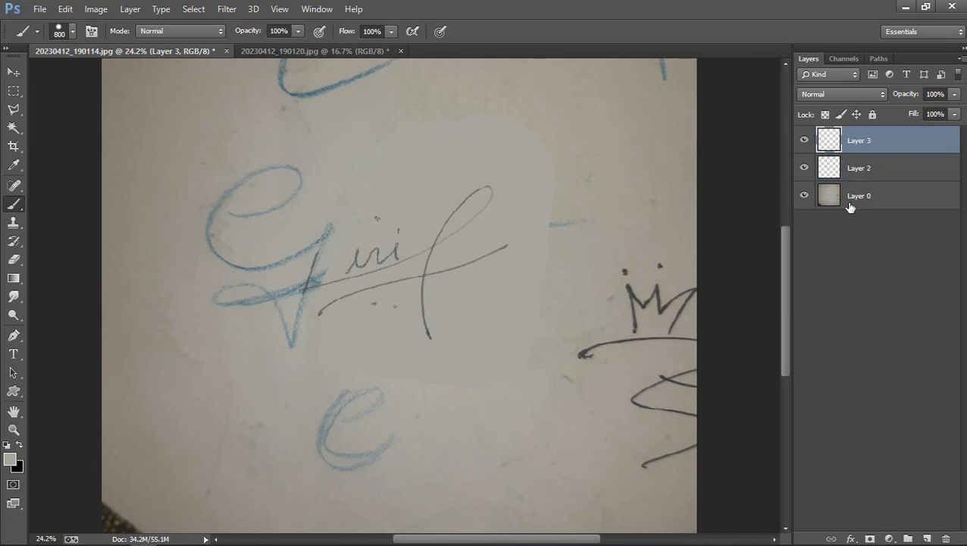
pyautogui.scroll(5, 298, 263)
pyautogui.moveTo(276, 255); pyautogui.dragTo(308, 319)
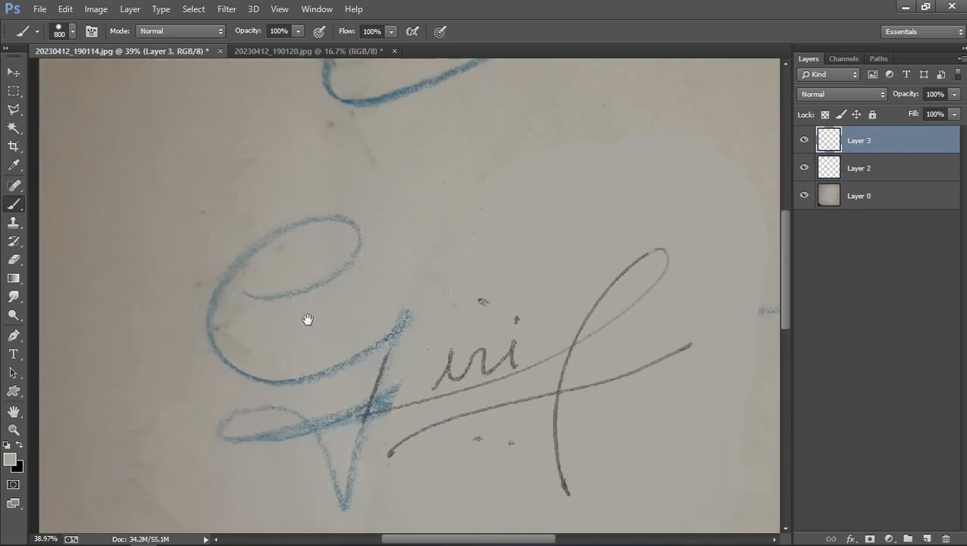
pyautogui.press('p')
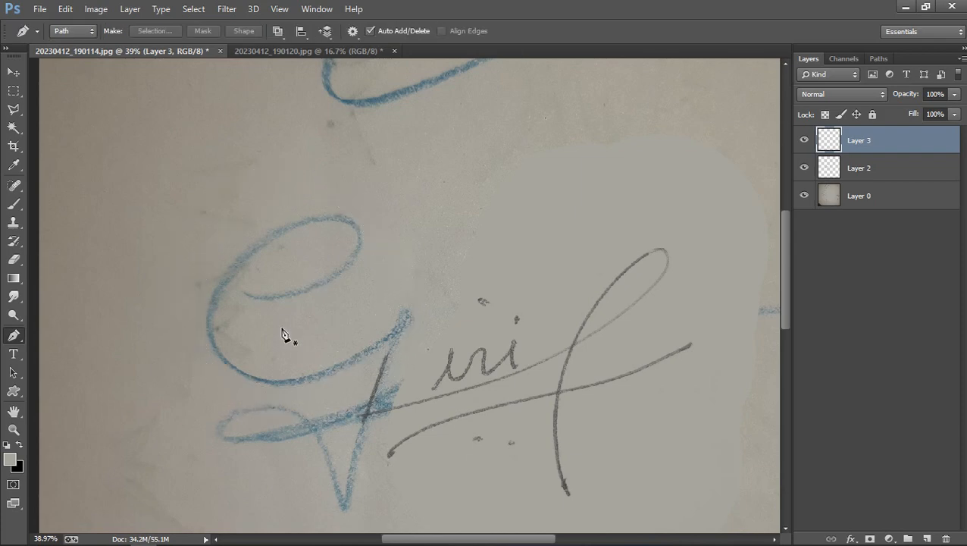
pyautogui.scroll(2, 285, 324)
pyautogui.scroll(1, 285, 319)
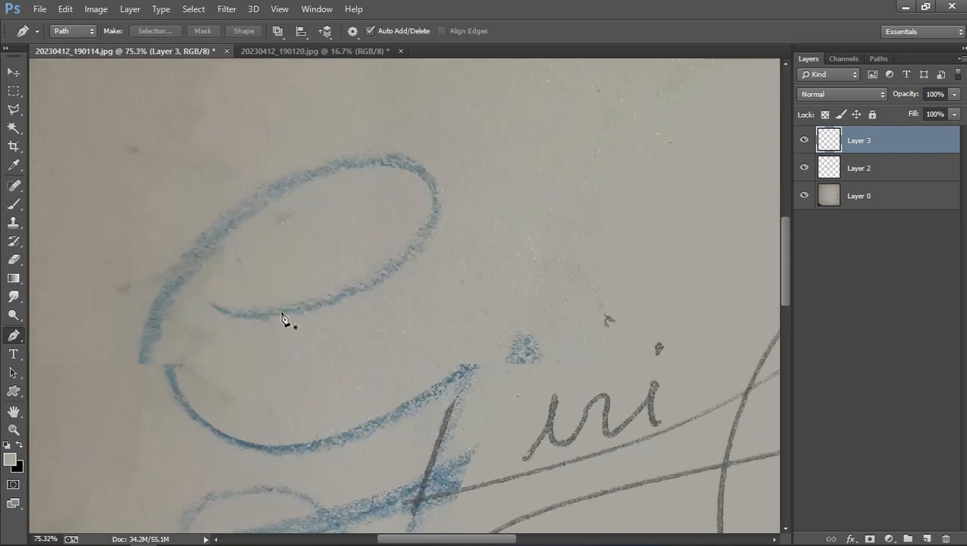
pyautogui.click(211, 303)
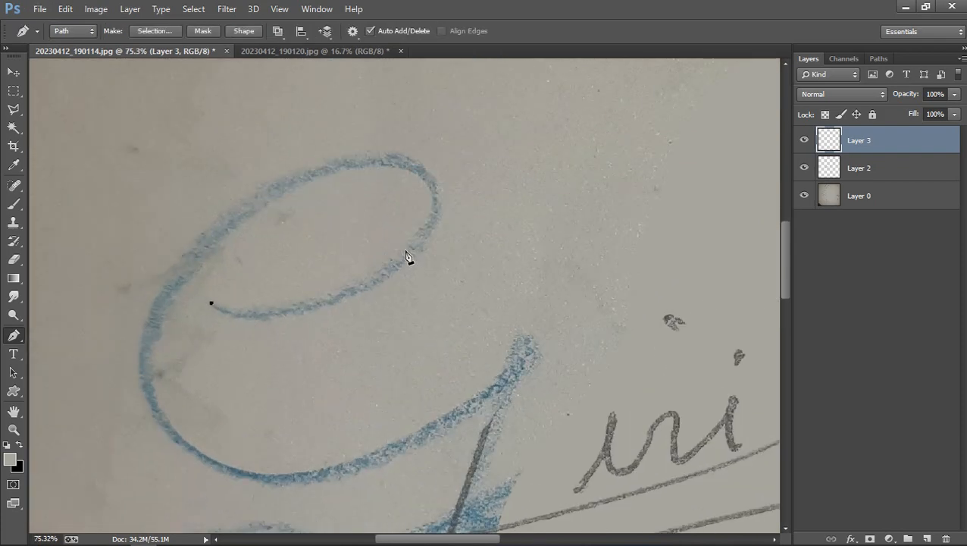
pyautogui.moveTo(404, 248); pyautogui.dragTo(492, 166)
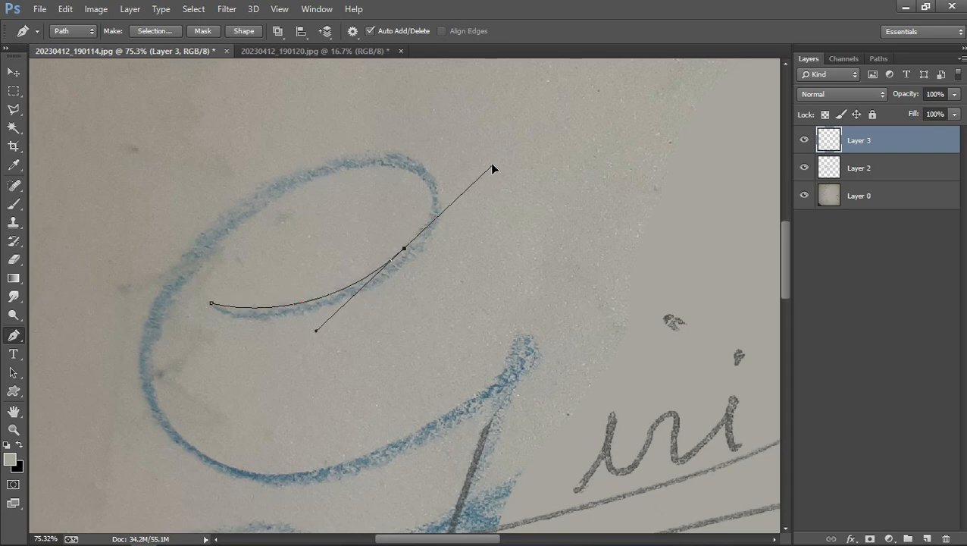
pyautogui.moveTo(350, 170); pyautogui.dragTo(307, 173)
pyautogui.moveTo(201, 449); pyautogui.dragTo(328, 444)
pyautogui.click(523, 260)
pyautogui.hotkey('ctrl', 'z')
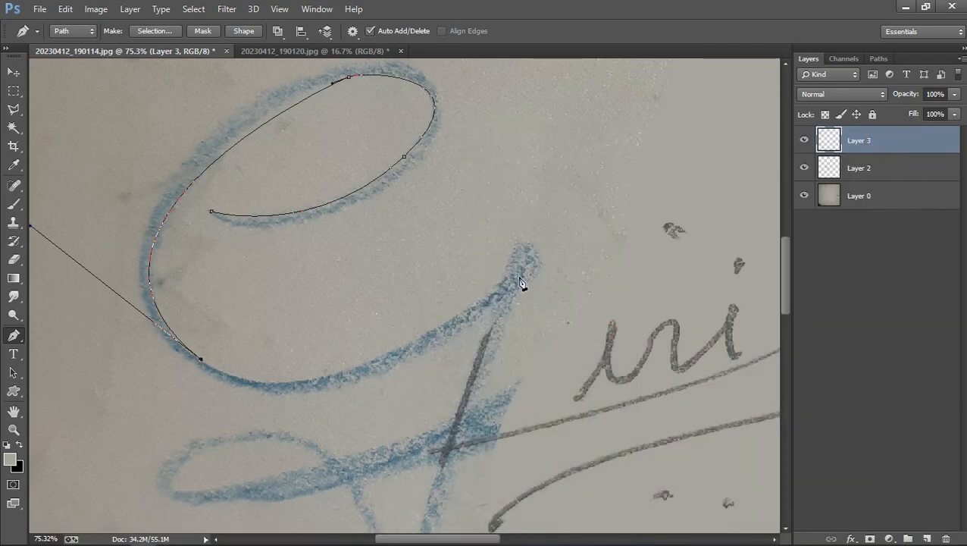
pyautogui.moveTo(516, 257); pyautogui.dragTo(705, 71)
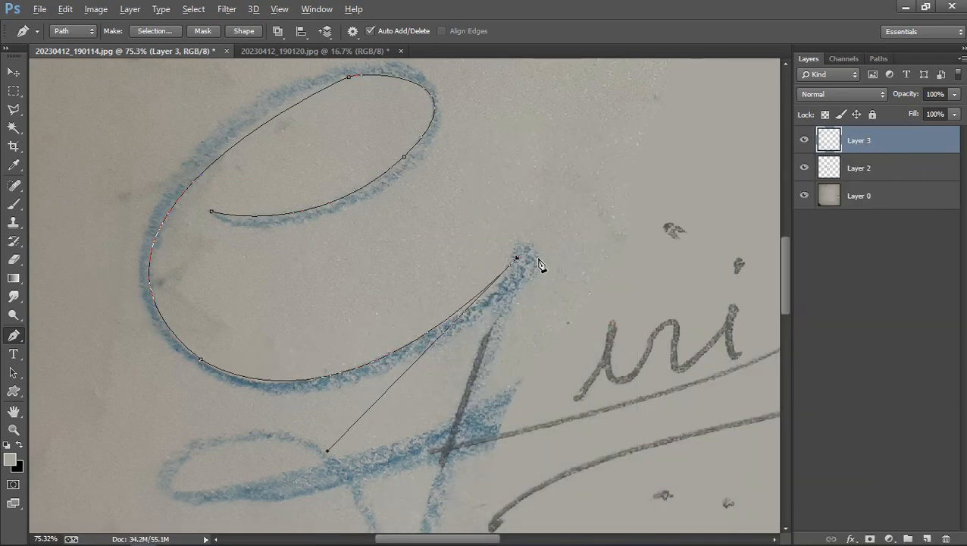
# Continue the path down the G's stem, around its bottom point and along the inner edge of the lower loop.
pyautogui.moveTo(514, 305); pyautogui.dragTo(486, 382)
pyautogui.moveTo(486, 382); pyautogui.dragTo(541, 190)
pyautogui.click(468, 445)
pyautogui.hotkey('ctrl', 'z')
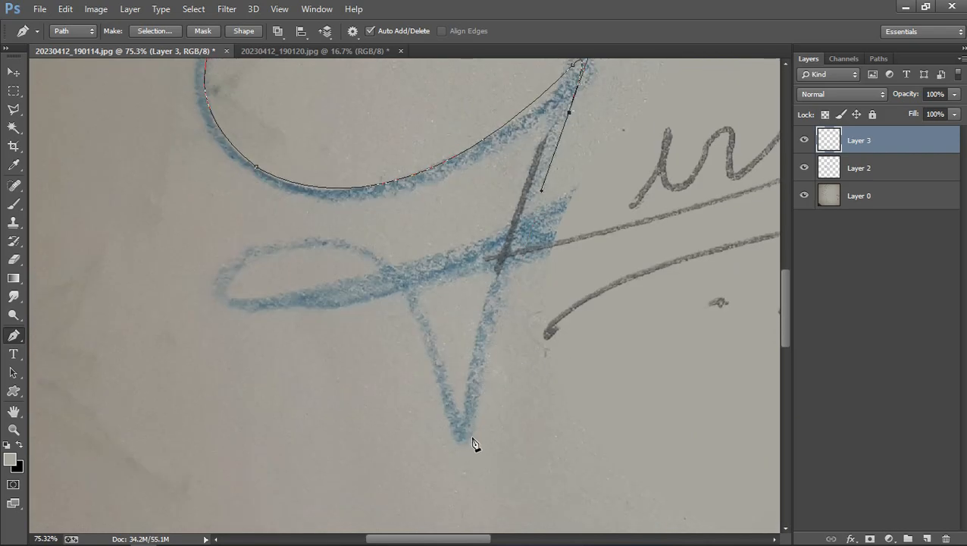
pyautogui.moveTo(471, 438); pyautogui.dragTo(447, 516)
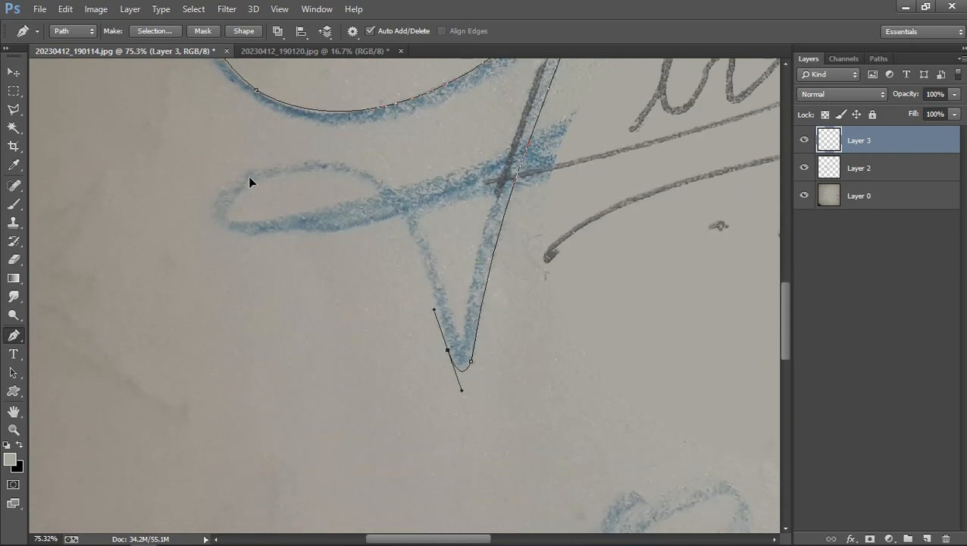
pyautogui.moveTo(310, 171); pyautogui.dragTo(402, 144)
pyautogui.keyDown('alt'); pyautogui.click(250, 222); pyautogui.keyUp('alt')
pyautogui.moveTo(377, 234); pyautogui.dragTo(229, 484)
pyautogui.click(224, 459)
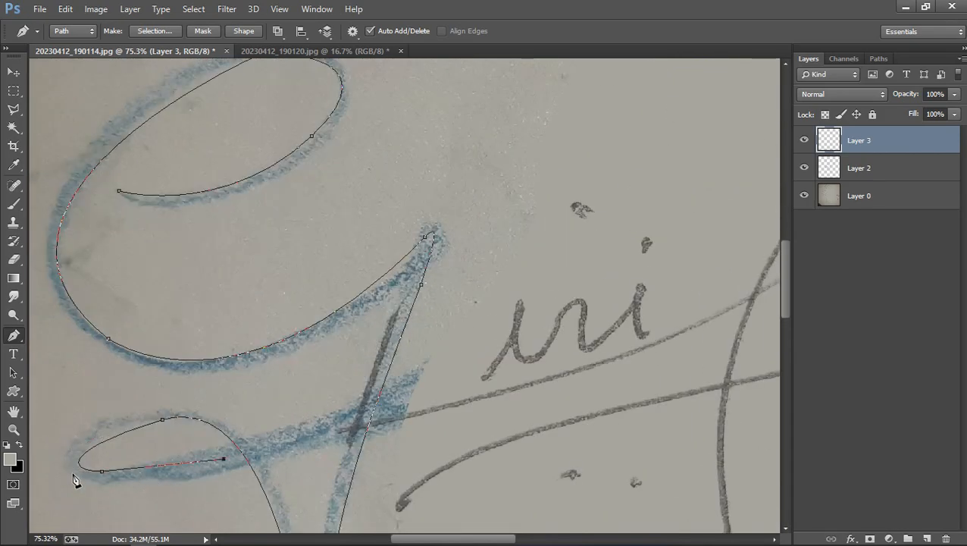
# Extend the path around the outer edge of the lower loop and back toward the inside of the stem's V.
pyautogui.moveTo(31, 460); pyautogui.dragTo(50, 475)
pyautogui.moveTo(169, 406); pyautogui.dragTo(300, 381)
pyautogui.moveTo(300, 529); pyautogui.dragTo(364, 466)
pyautogui.hotkey('ctrl', 'z')
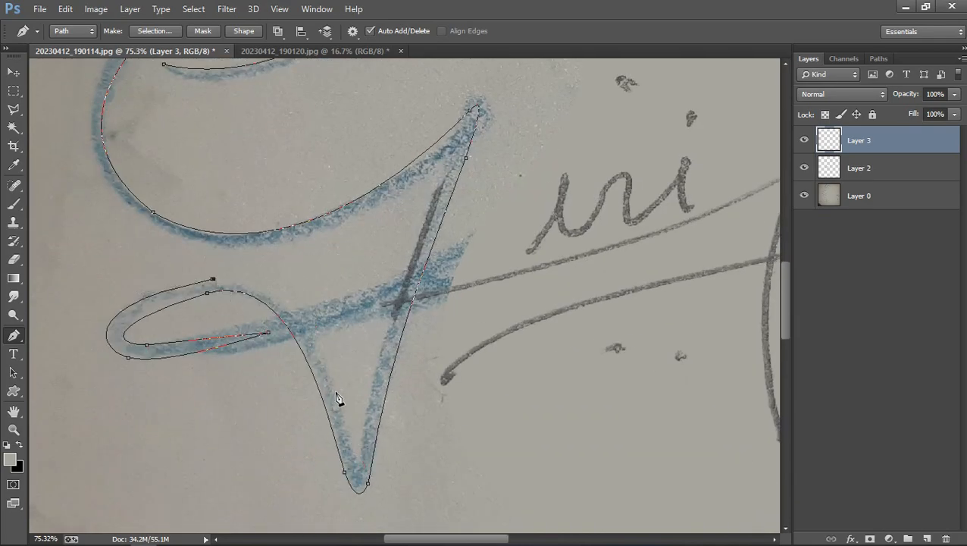
pyautogui.moveTo(335, 391); pyautogui.dragTo(370, 521)
# Complete the path up the inside of the stem and around the G's outer edge, closing it at the starting anchor.
pyautogui.moveTo(218, 245); pyautogui.dragTo(96, 234)
pyautogui.moveTo(165, 227); pyautogui.dragTo(319, 430)
pyautogui.moveTo(259, 263); pyautogui.dragTo(294, 198)
pyautogui.moveTo(295, 198); pyautogui.dragTo(243, 316)
pyautogui.moveTo(465, 232); pyautogui.dragTo(545, 272)
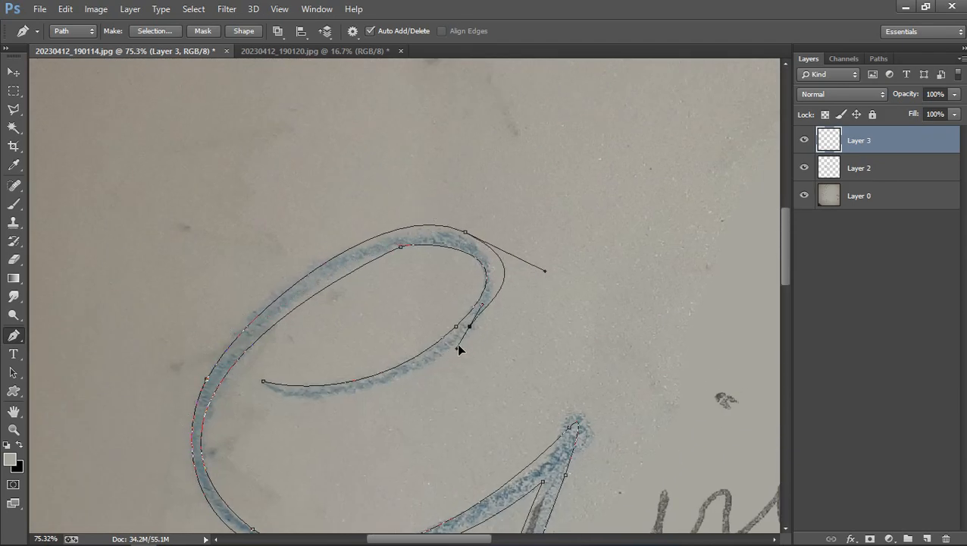
pyautogui.moveTo(463, 338); pyautogui.dragTo(386, 396)
pyautogui.scroll(-5, 272, 372)
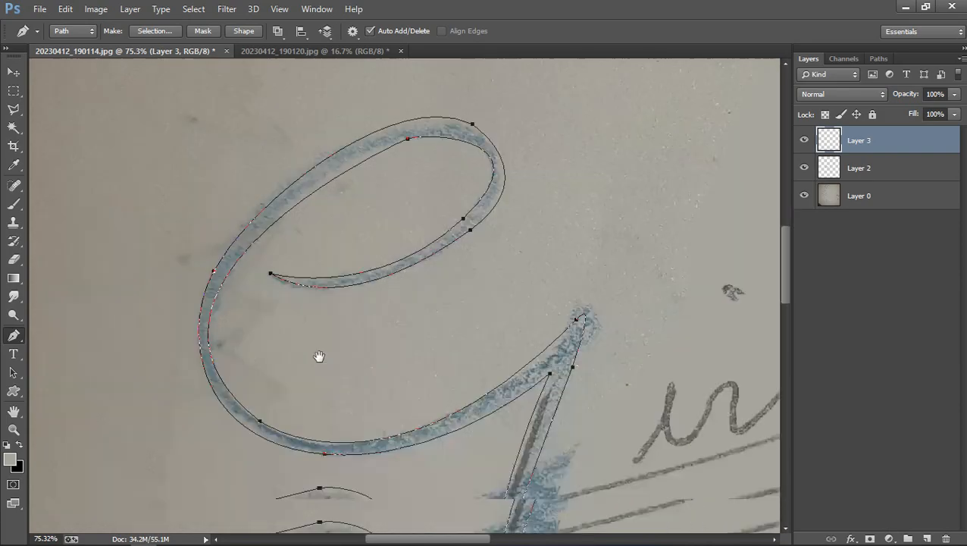
# Convert the G path to a selection, fill it with black using the 800 px brush on Layer 3, and deselect.
pyautogui.hotkey('ctrl', 'Return')
pyautogui.moveTo(375, 428)
pyautogui.mouseDown()
pyautogui.moveTo(233, 328)
pyautogui.moveTo(233, 282)
pyautogui.mouseUp()
pyautogui.press('b')
pyautogui.moveTo(280, 369); pyautogui.dragTo(392, 275)
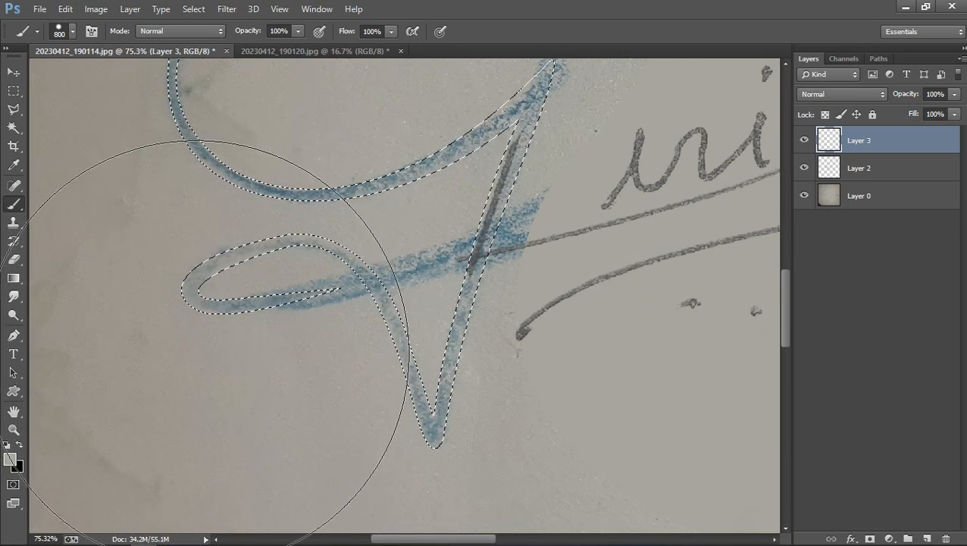
pyautogui.press('x')
pyautogui.moveTo(324, 292)
pyautogui.mouseDown()
pyautogui.moveTo(216, 280)
pyautogui.moveTo(555, 102)
pyautogui.mouseUp()
pyautogui.moveTo(522, 136); pyautogui.dragTo(487, 368)
pyautogui.moveTo(170, 280); pyautogui.dragTo(583, 76)
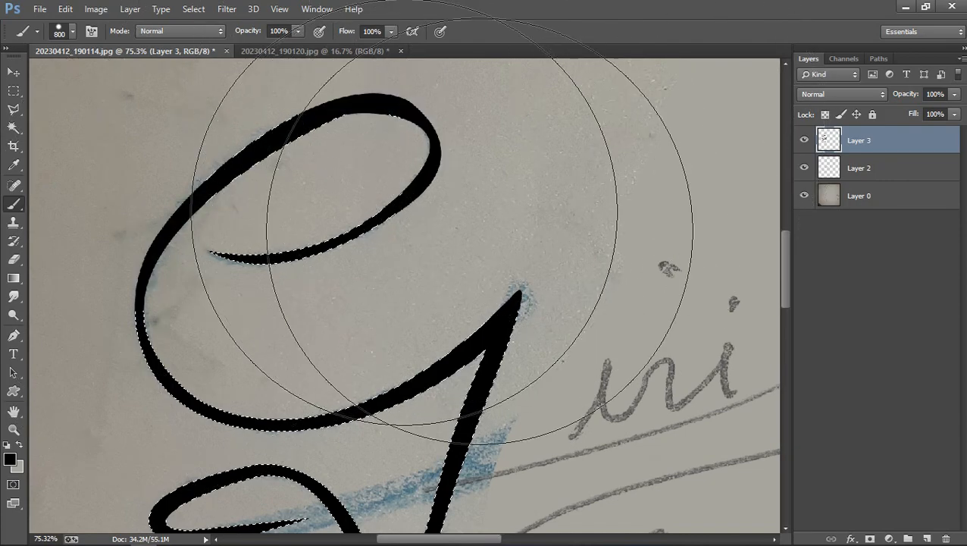
pyautogui.hotkey('ctrl', 'd')
# Hide Layer 2 and Layer 0 to inspect the black G on its own, and show both layers again.
pyautogui.moveTo(433, 242); pyautogui.dragTo(284, 144)
pyautogui.scroll(-3, 424, 222)
pyautogui.scroll(2, 453, 214)
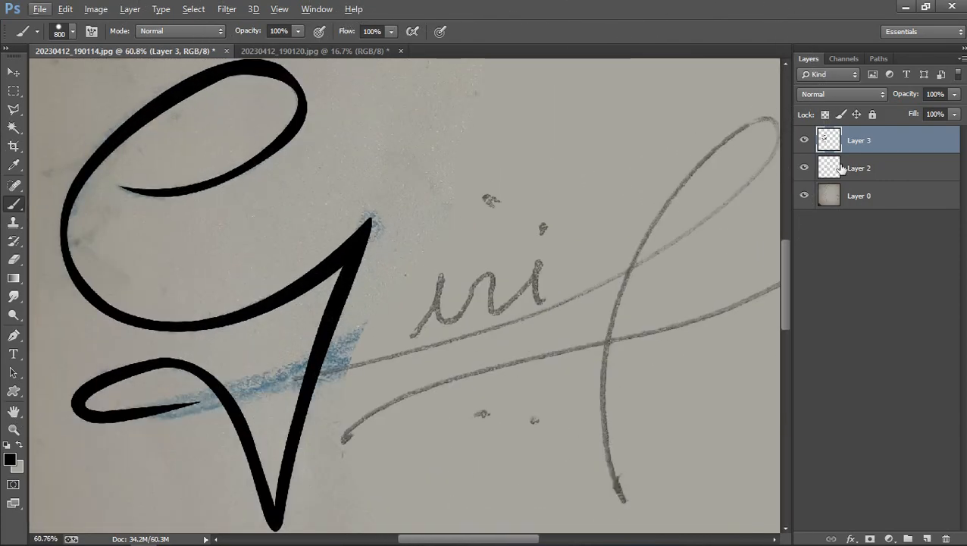
pyautogui.click(804, 170)
pyautogui.scroll(-5, 310, 241)
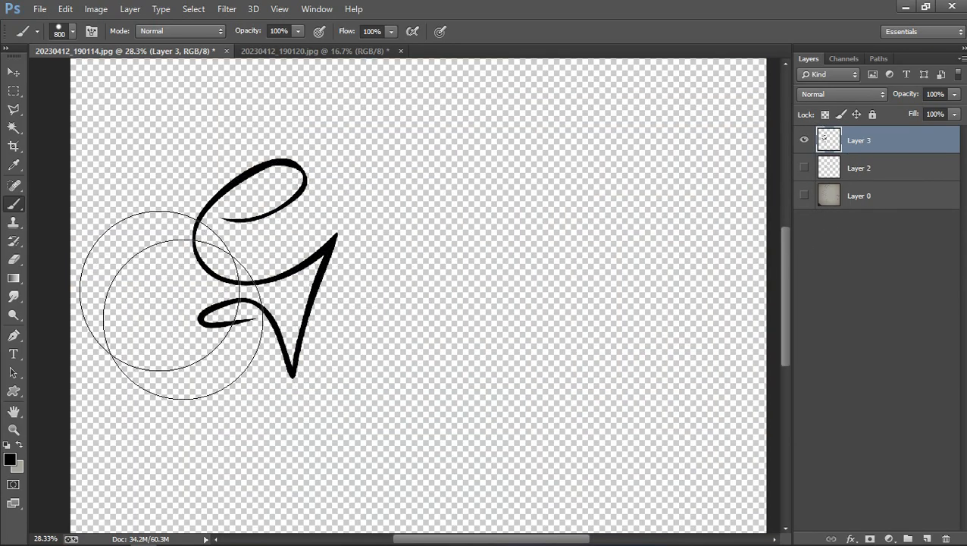
pyautogui.click(804, 167)
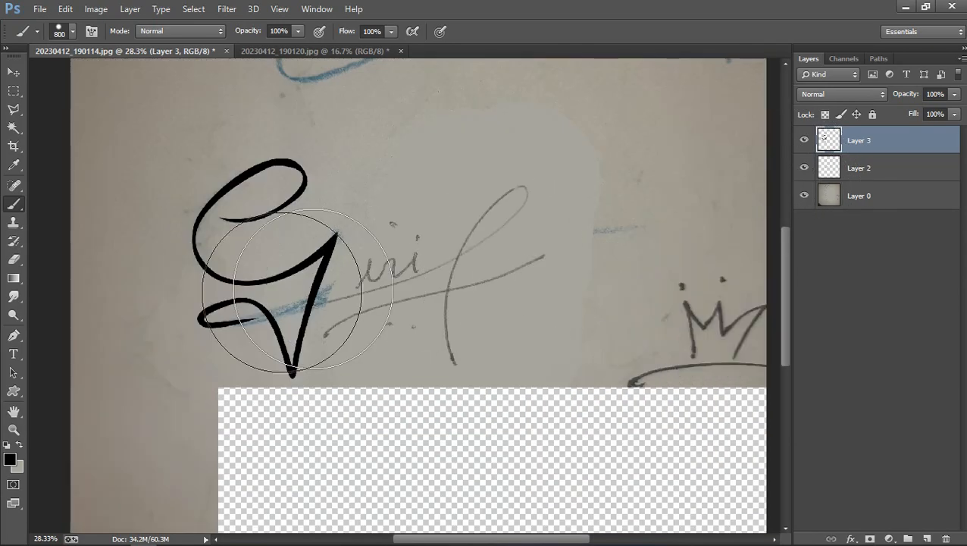
# Move the pencil-sketched letters on Layer 2 down beside the black G so the crossing stroke lines up with its lower loop.
pyautogui.scroll(7, 291, 288)
pyautogui.moveTo(371, 342); pyautogui.dragTo(368, 346)
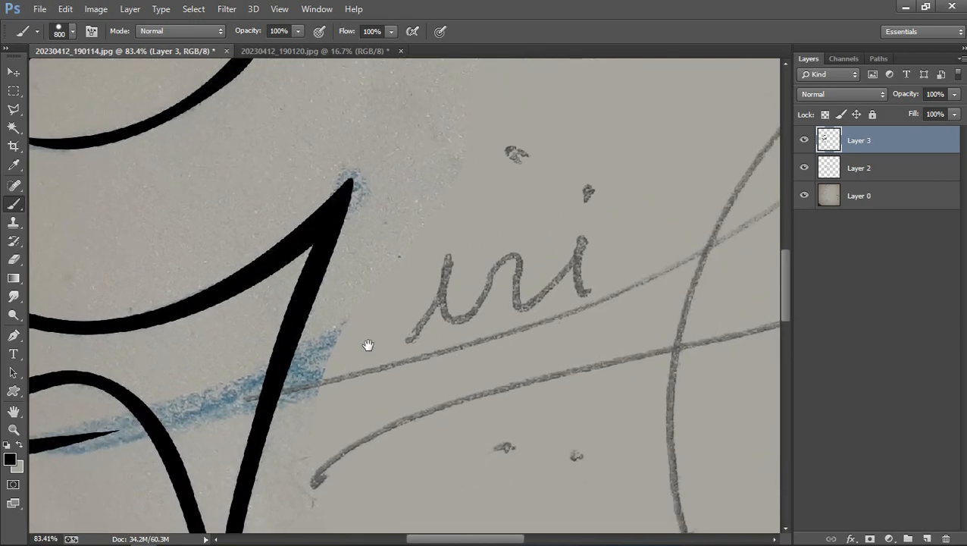
pyautogui.press('v')
pyautogui.click(859, 167)
pyautogui.scroll(-6, 430, 331)
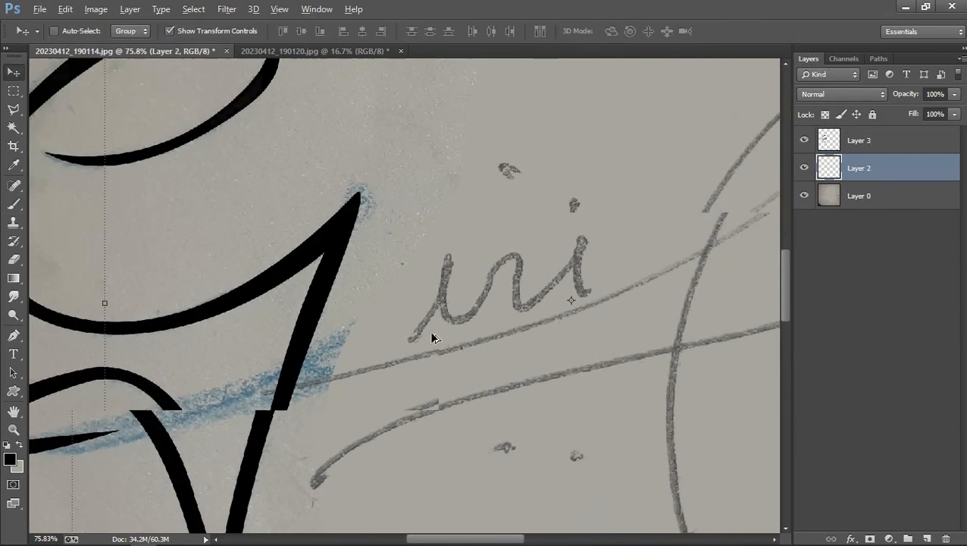
pyautogui.press('alt')
pyautogui.press('v')
pyautogui.moveTo(552, 309)
pyautogui.mouseDown()
pyautogui.moveTo(514, 317)
pyautogui.moveTo(528, 318)
pyautogui.moveTo(524, 311)
pyautogui.moveTo(375, 379)
pyautogui.mouseUp()
pyautogui.scroll(-1, 473, 327)
pyautogui.scroll(6, 340, 337)
# Trace a Pen path above Layer 3 from the G's lower loop along the crossing stroke, around the tall loop and down to the stem's foot.
pyautogui.click(857, 140)
pyautogui.press('p')
pyautogui.scroll(-5, 375, 376)
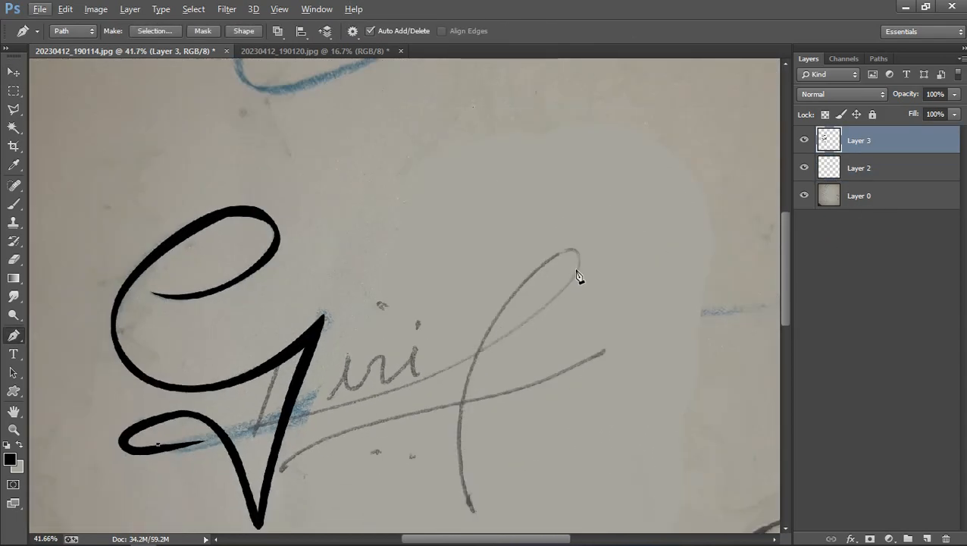
pyautogui.moveTo(578, 268); pyautogui.dragTo(667, 140)
pyautogui.scroll(4, 533, 296)
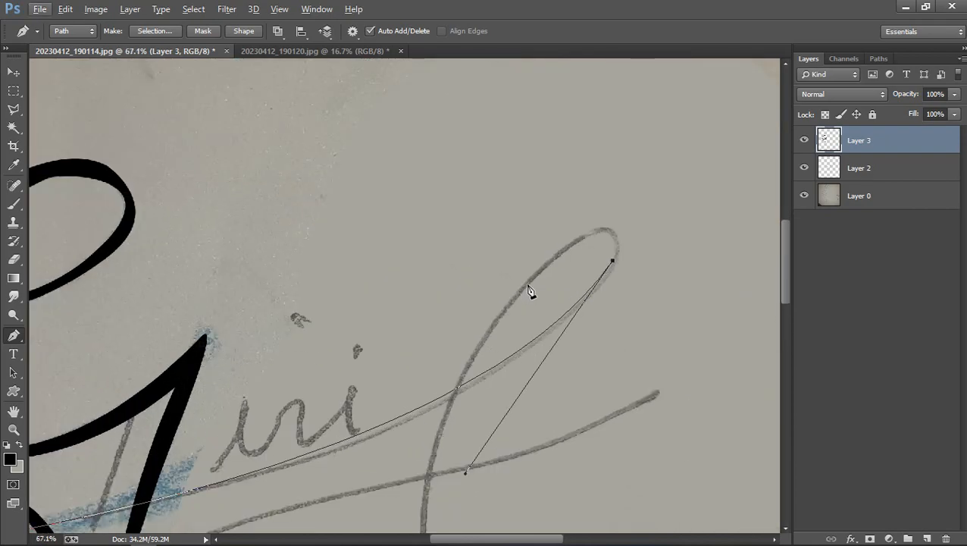
pyautogui.moveTo(530, 288); pyautogui.dragTo(407, 379)
pyautogui.scroll(-5, 557, 316)
pyautogui.click(482, 437)
pyautogui.scroll(3, 509, 402)
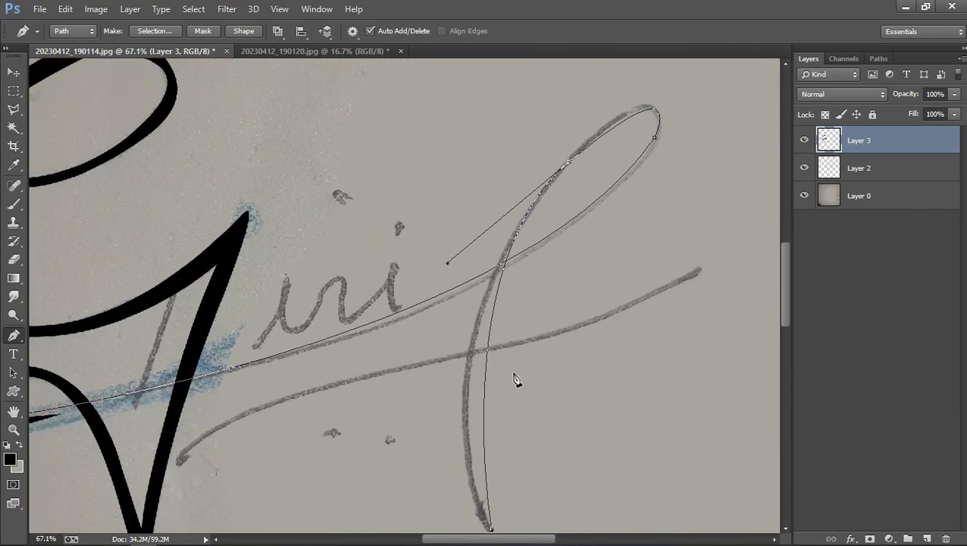
pyautogui.moveTo(475, 460); pyautogui.dragTo(445, 328)
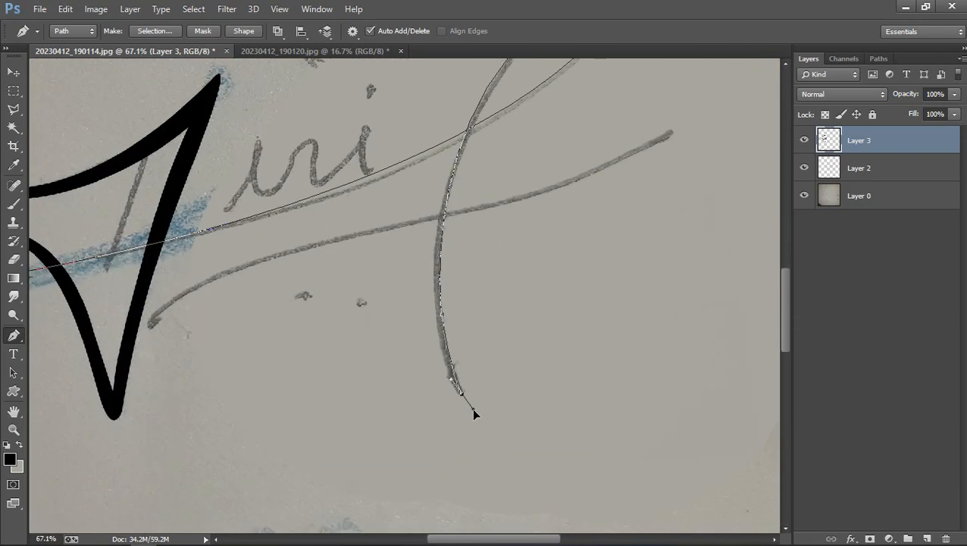
# Continue the path back up the outer edge of the tall stem and over the top of its loop, ending on a corner anchor.
pyautogui.scroll(2, 460, 336)
pyautogui.scroll(-3, 471, 280)
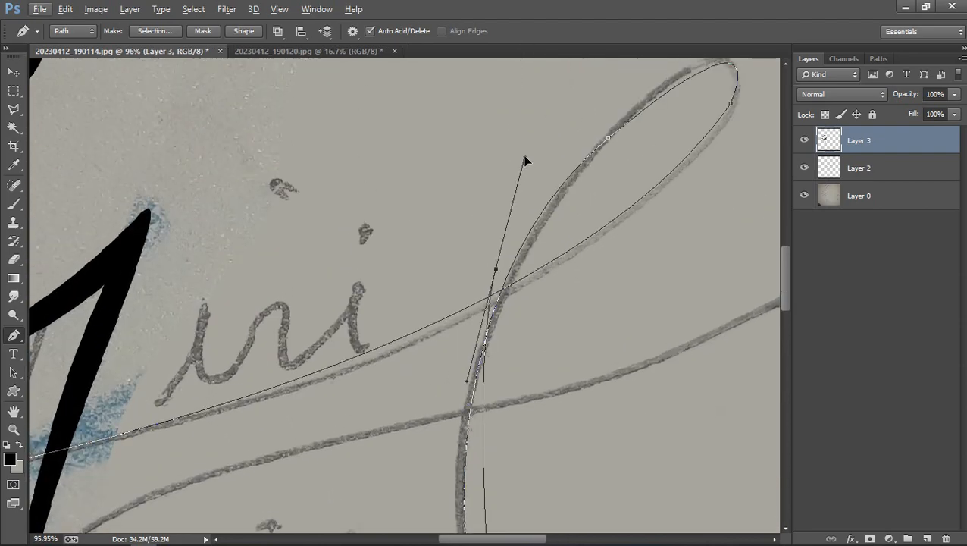
pyautogui.moveTo(538, 167); pyautogui.dragTo(573, 92)
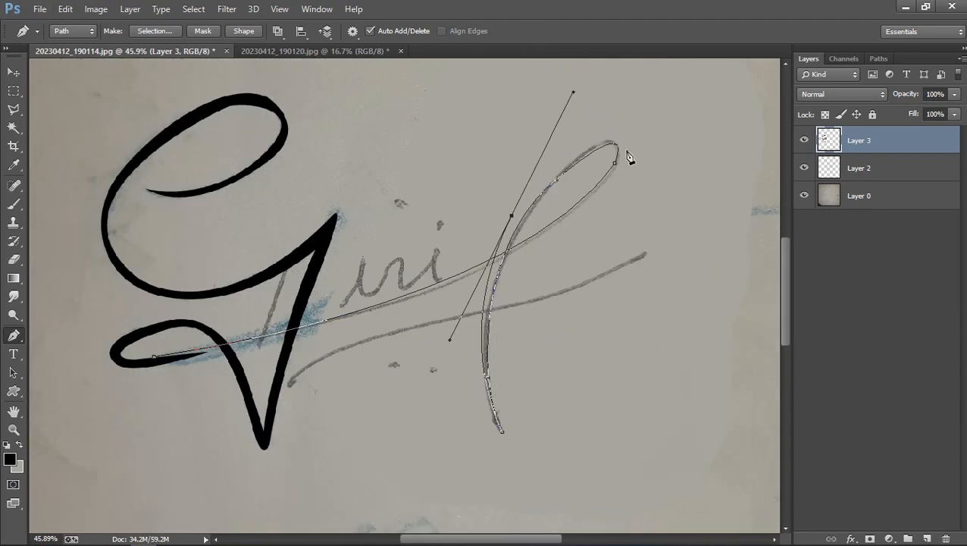
pyautogui.moveTo(633, 145); pyautogui.dragTo(682, 182)
pyautogui.scroll(5, 626, 182)
pyautogui.hotkey('ctrl', 'z')
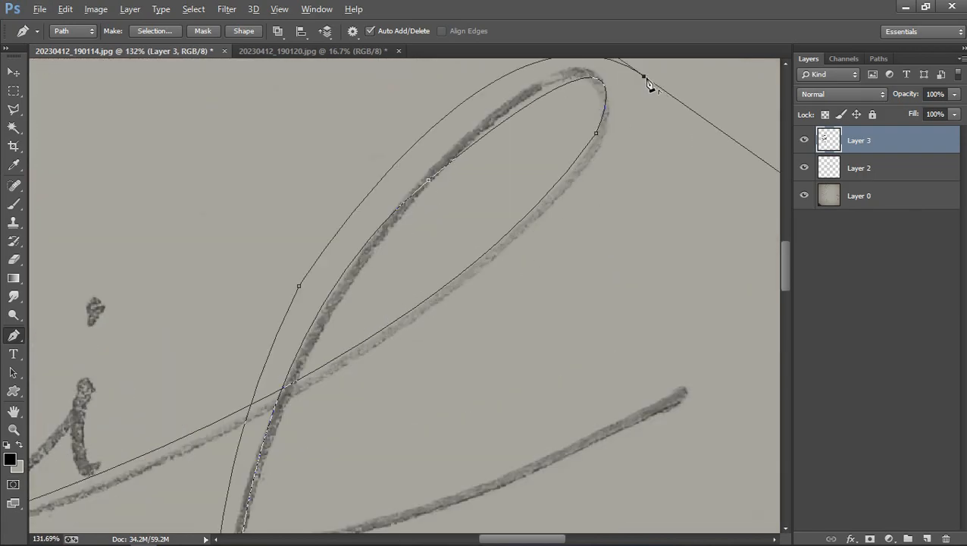
pyautogui.keyDown('alt'); pyautogui.click(645, 76); pyautogui.keyUp('alt')
# Run the path along the underside of the crossing stroke back into the G's lower loop and close it at the starting anchor.
pyautogui.moveTo(593, 181); pyautogui.dragTo(565, 197)
pyautogui.moveTo(457, 292); pyautogui.dragTo(310, 400)
pyautogui.moveTo(310, 400); pyautogui.dragTo(575, 243)
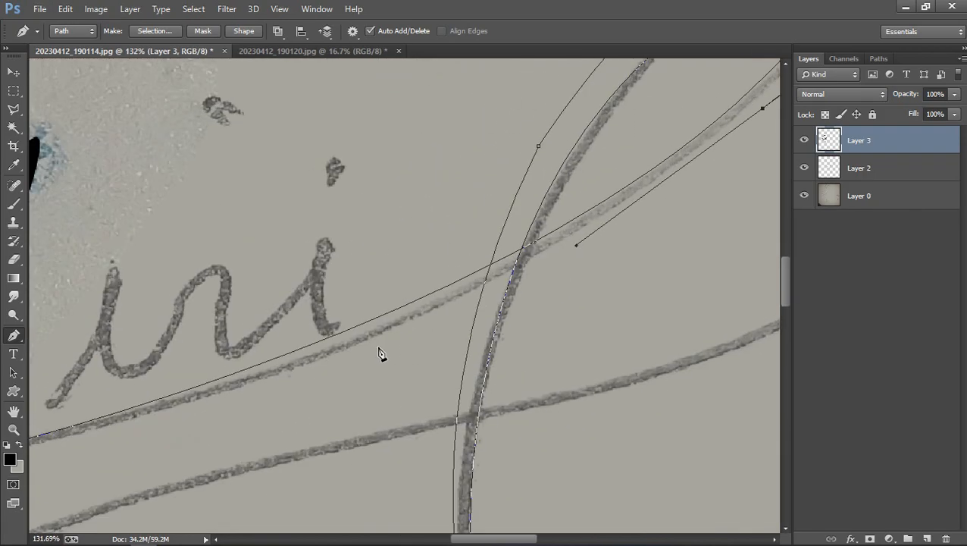
pyautogui.moveTo(341, 374); pyautogui.dragTo(632, 279)
pyautogui.moveTo(303, 387); pyautogui.dragTo(669, 316)
pyautogui.scroll(-3, 182, 409)
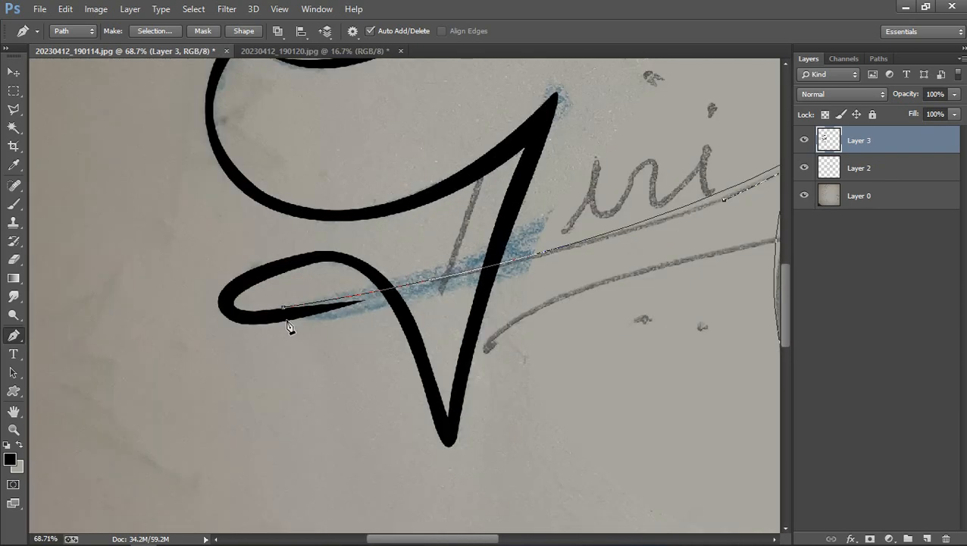
pyautogui.scroll(5, 290, 326)
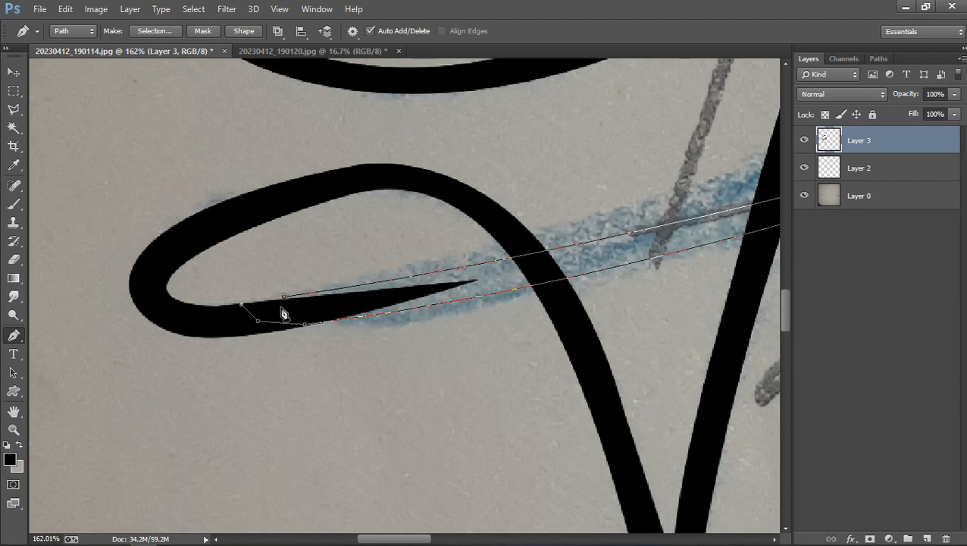
# Convert the closed path to a selection, fill the crossing stroke and tall letter with black using the 800 px brush, and deselect.
pyautogui.hotkey('ctrl', 'Return')
pyautogui.scroll(-4, 281, 307)
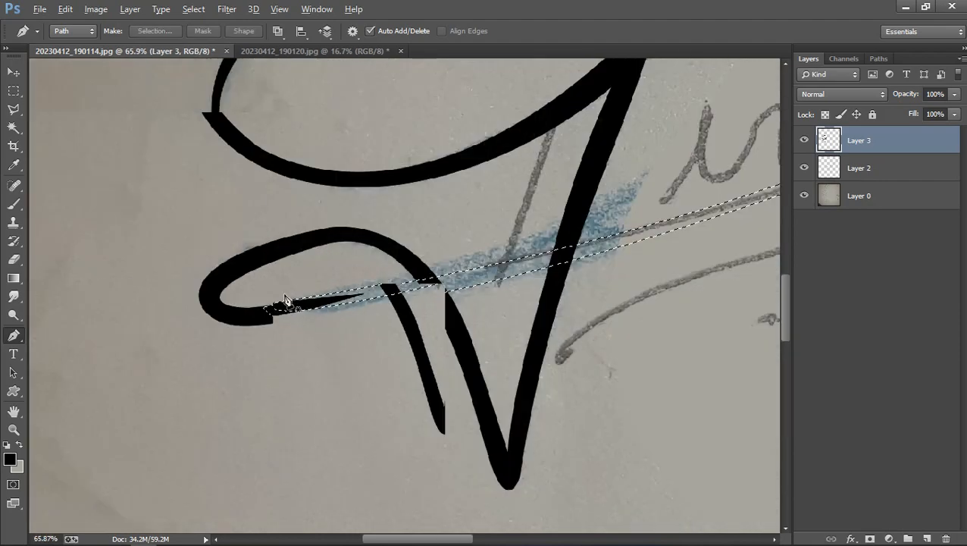
pyautogui.press('b')
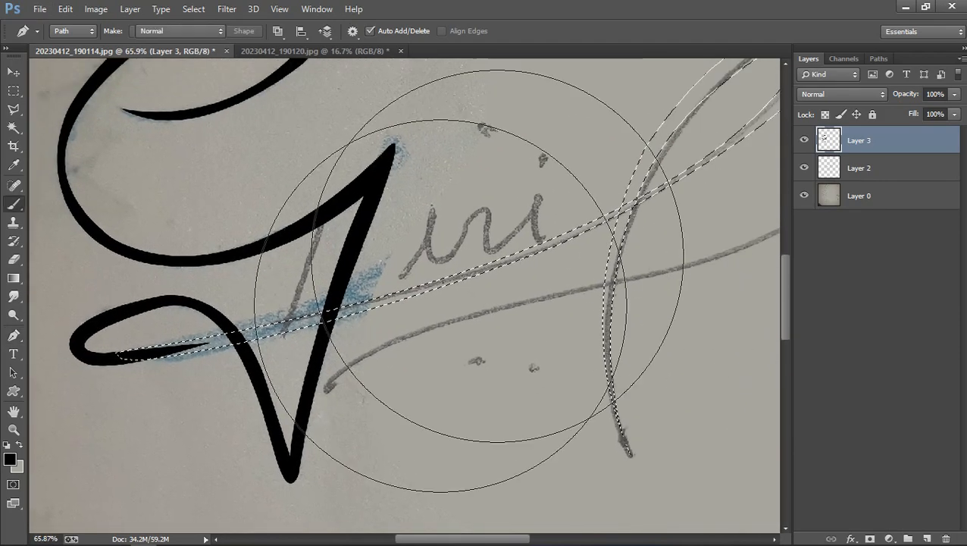
pyautogui.moveTo(496, 255); pyautogui.dragTo(130, 367)
pyautogui.moveTo(601, 263); pyautogui.dragTo(470, 325)
pyautogui.moveTo(535, 304); pyautogui.dragTo(708, 78)
pyautogui.hotkey('ctrl', 'd')
# Reduce the brush to 9 px and paint the unfilled gap black where the tall stem meets the crossing stroke.
pyautogui.scroll(10, 509, 263)
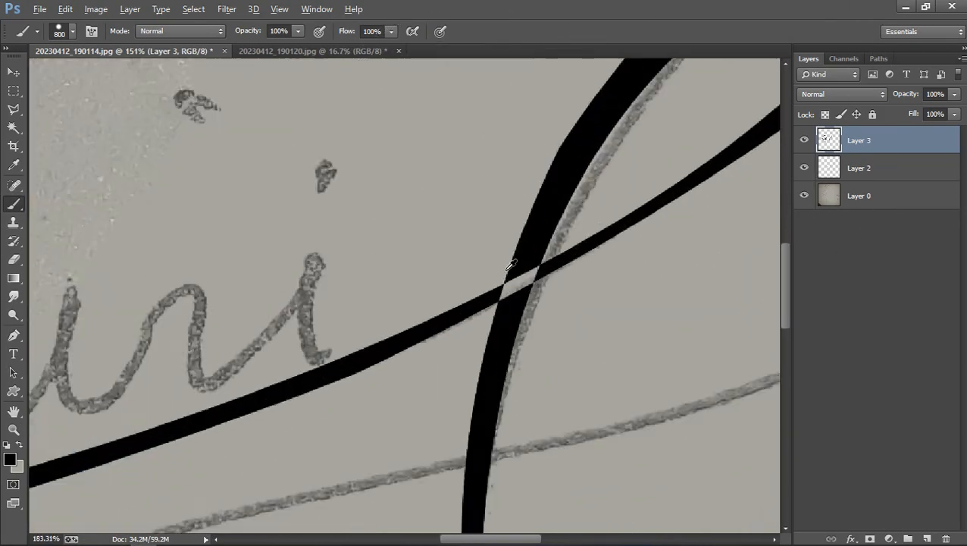
pyautogui.press('[')
pyautogui.press('[')
pyautogui.press('[')
pyautogui.press('[')
pyautogui.press('[')
pyautogui.press('[')
pyautogui.press('[')
pyautogui.press('[')
pyautogui.press('[')
pyautogui.press('[')
pyautogui.press('[')
pyautogui.press('[')
pyautogui.press('[')
pyautogui.press('[')
pyautogui.press('[')
pyautogui.press('[')
pyautogui.press('[')
pyautogui.press('[')
pyautogui.press('[')
pyautogui.press('[')
pyautogui.press('[')
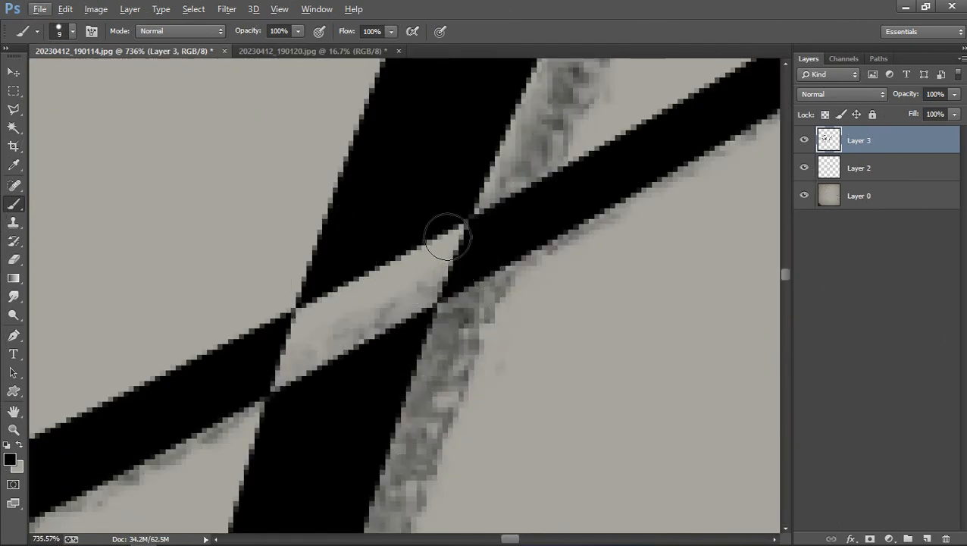
pyautogui.moveTo(442, 237)
pyautogui.mouseDown()
pyautogui.moveTo(417, 281)
pyautogui.moveTo(308, 323)
pyautogui.moveTo(443, 244)
pyautogui.mouseUp()
pyautogui.scroll(-10, 443, 244)
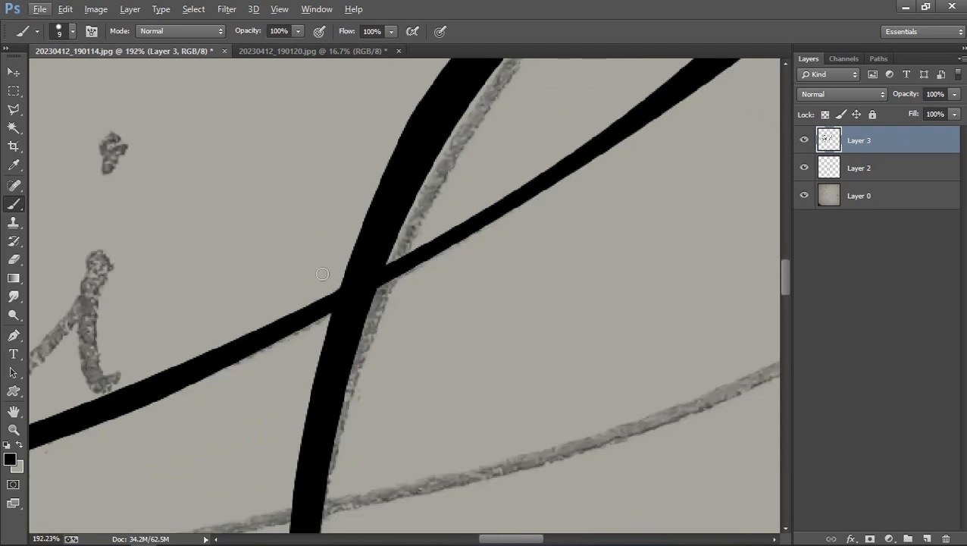
# Trace a closed Pen path around the sketched underline stroke, tapering at its upper end and rounded at its lower end.
pyautogui.moveTo(401, 363); pyautogui.dragTo(348, 369)
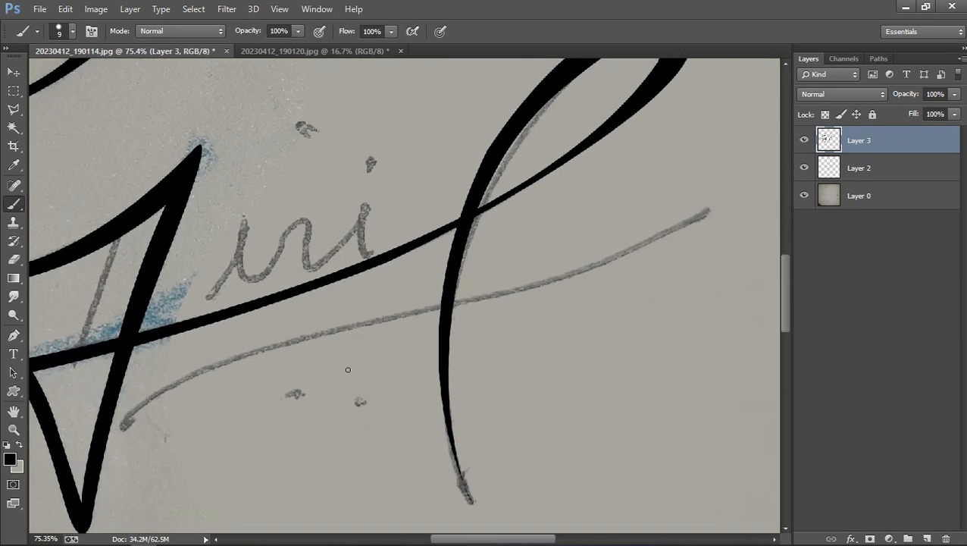
pyautogui.scroll(-4, 347, 356)
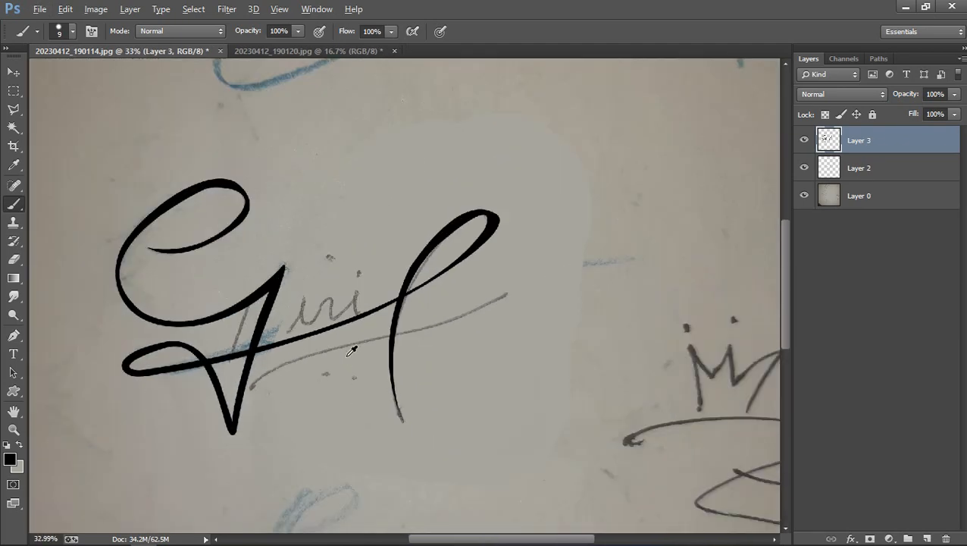
pyautogui.scroll(2, 347, 358)
pyautogui.press('p')
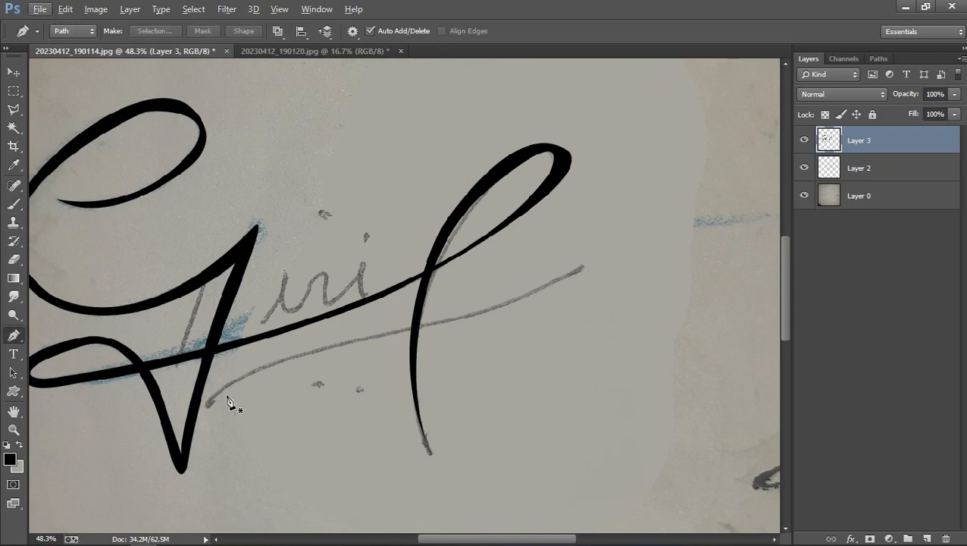
pyautogui.click(221, 389)
pyautogui.moveTo(413, 326); pyautogui.dragTo(549, 316)
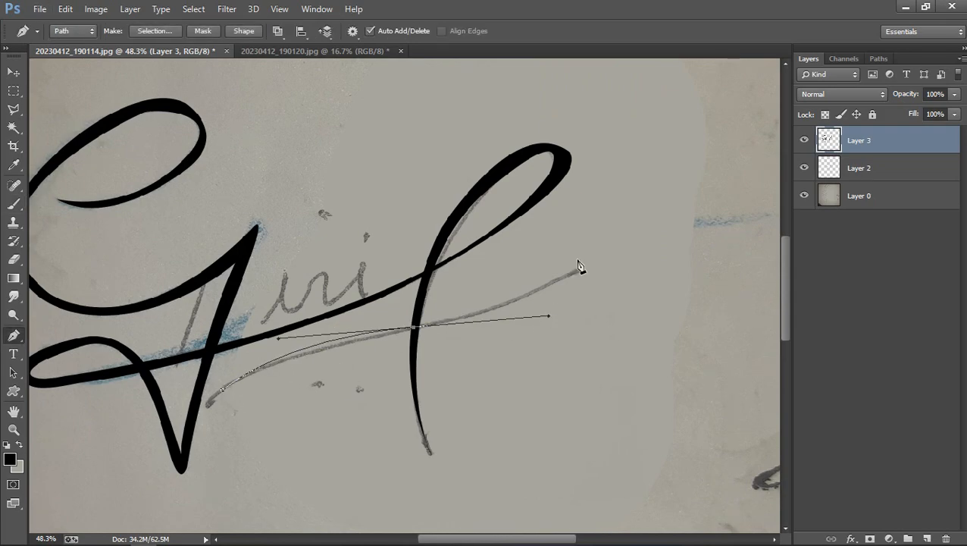
pyautogui.moveTo(417, 340); pyautogui.dragTo(289, 357)
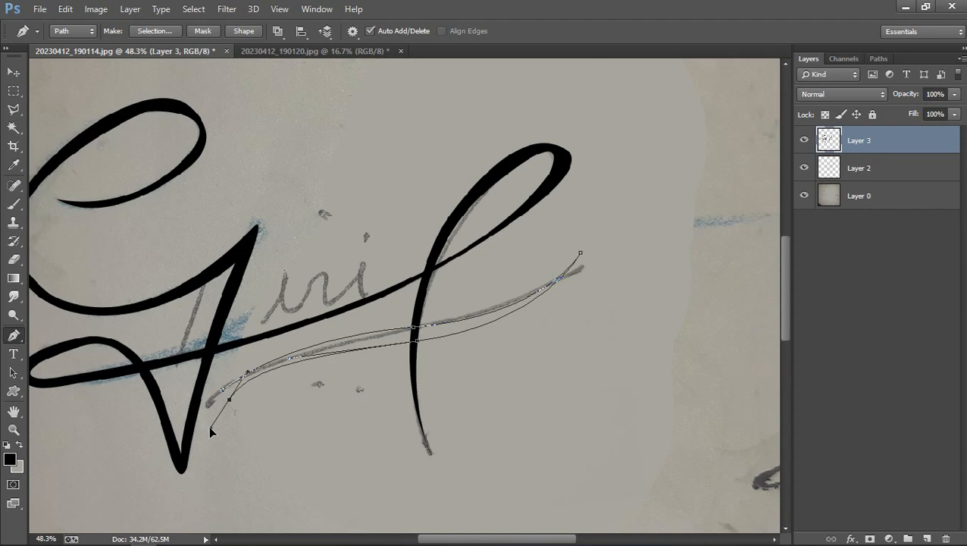
pyautogui.scroll(3, 317, 371)
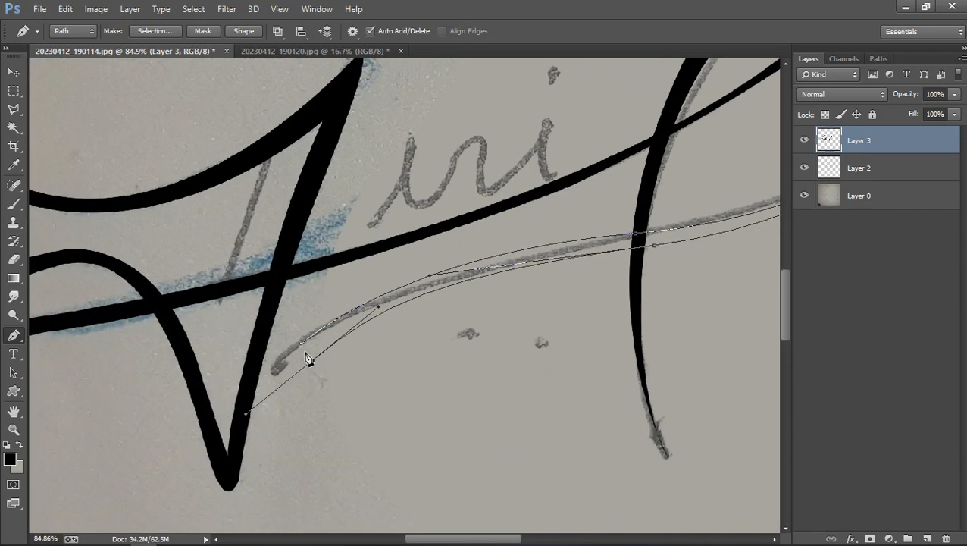
pyautogui.scroll(4, 306, 358)
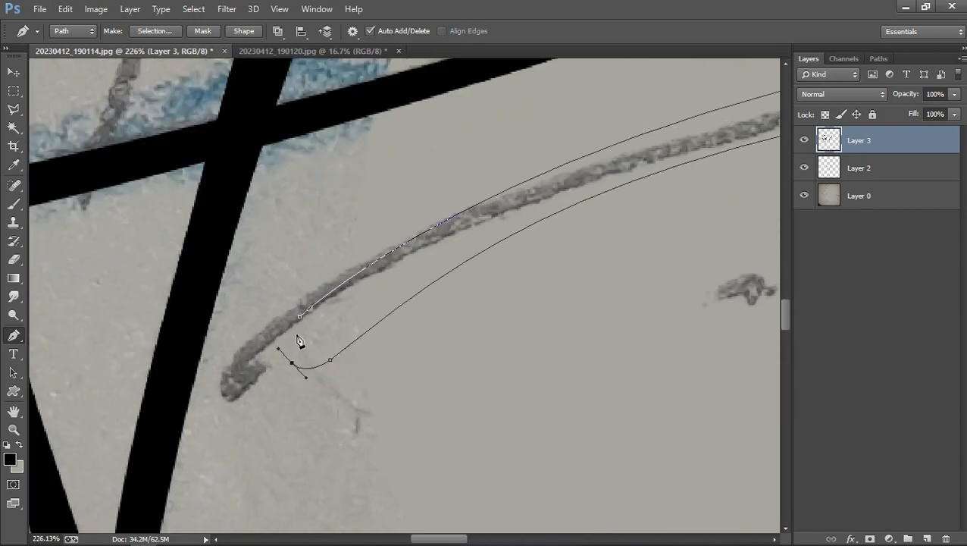
# Convert the underline path to a selection, fill it with black using a 600 px brush, and deselect.
pyautogui.hotkey('ctrl', 'Return')
pyautogui.scroll(-5, 326, 315)
pyautogui.press('b')
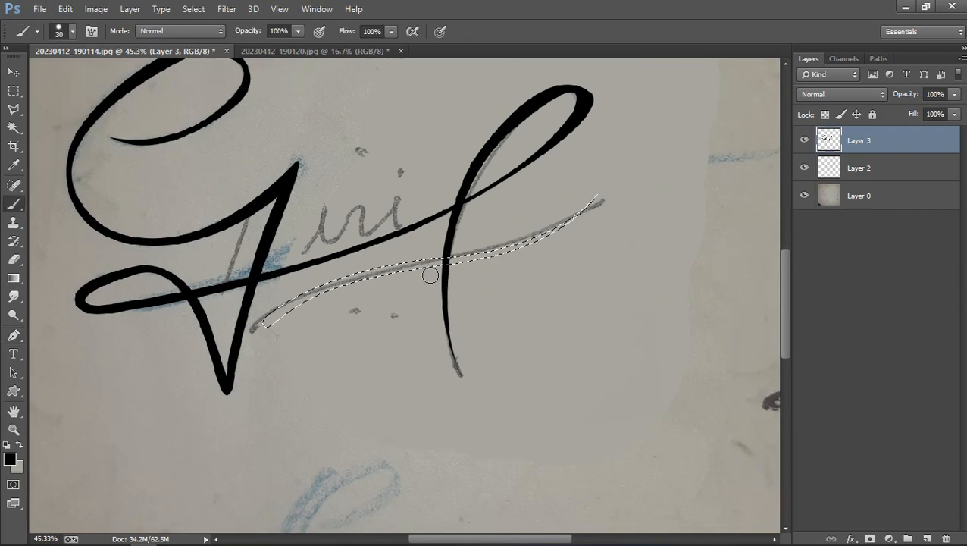
pyautogui.press(']')
pyautogui.press(']')
pyautogui.press(']')
pyautogui.press(']')
pyautogui.press(']')
pyautogui.press(']')
pyautogui.press(']')
pyautogui.press(']')
pyautogui.press(']')
pyautogui.press(']')
pyautogui.press(']')
pyautogui.press(']')
pyautogui.press(']')
pyautogui.press(']')
pyautogui.press(']')
pyautogui.press(']')
pyautogui.moveTo(250, 327); pyautogui.dragTo(682, 161)
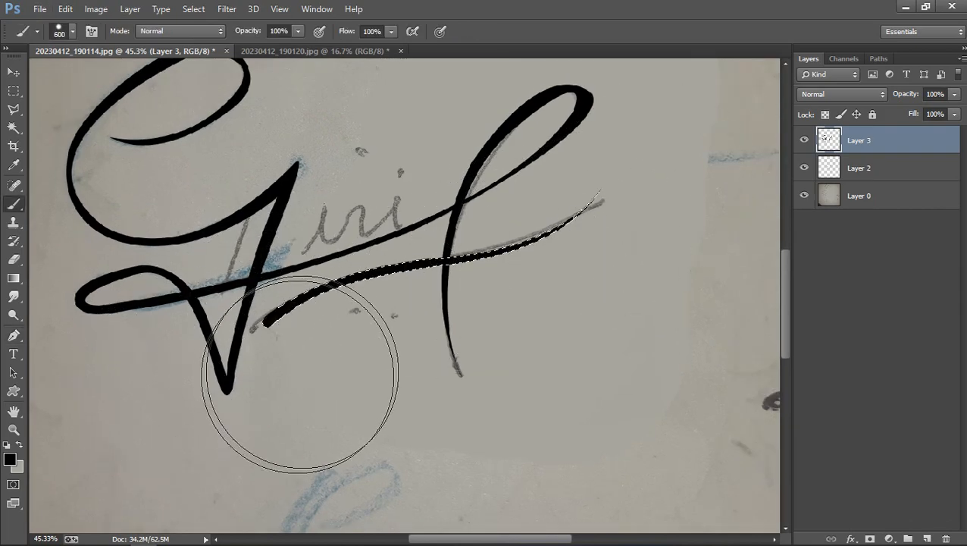
pyautogui.hotkey('ctrl', 'd')
# Paint two black dots beneath the underline stroke, the first with a 50 px brush and the second with a 35 px brush.
pyautogui.scroll(-4, 310, 362)
pyautogui.scroll(6, 310, 362)
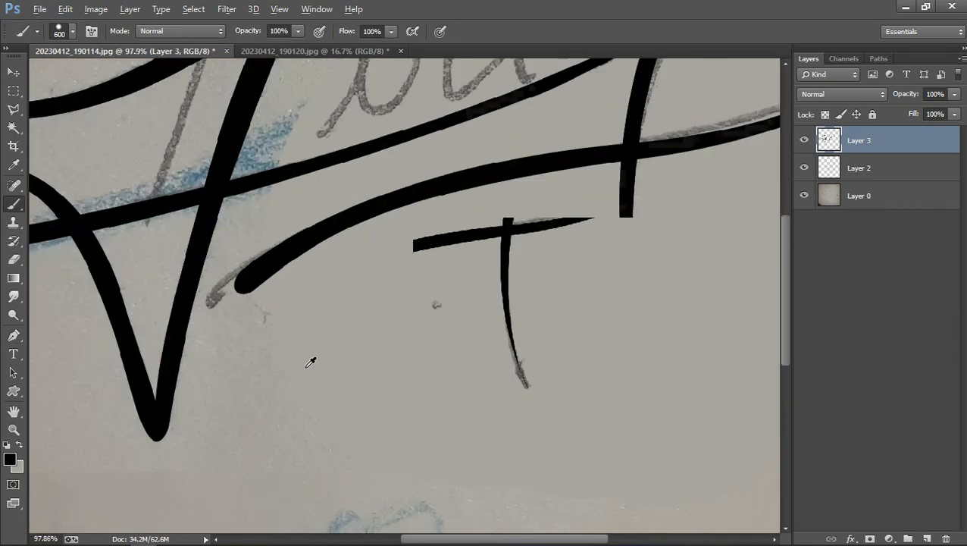
pyautogui.scroll(4, 310, 362)
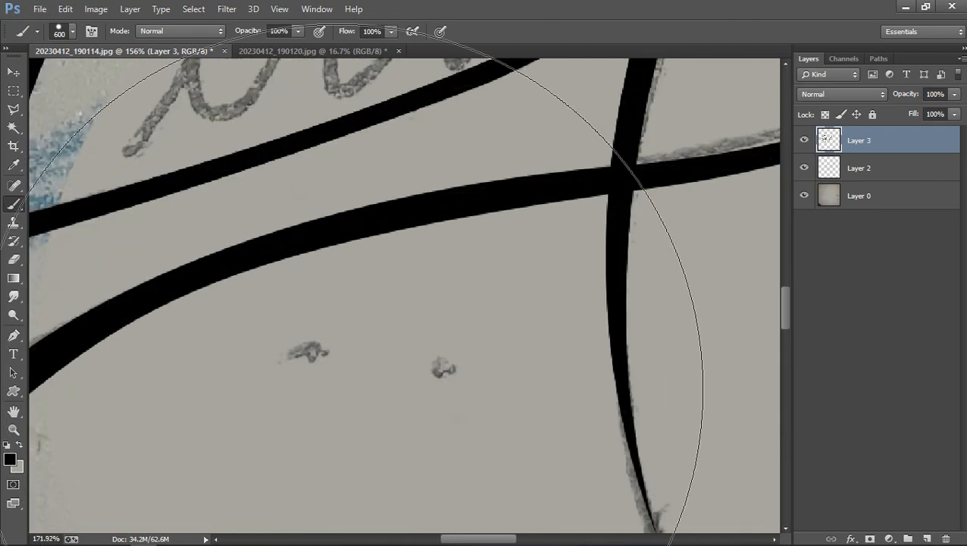
pyautogui.press('[')
pyautogui.press('[')
pyautogui.press('[')
pyautogui.press('[')
pyautogui.press('[')
pyautogui.press('[')
pyautogui.press('[')
pyautogui.press('[')
pyautogui.press('[')
pyautogui.press('[')
pyautogui.press('[')
pyautogui.press('[')
pyautogui.press('[')
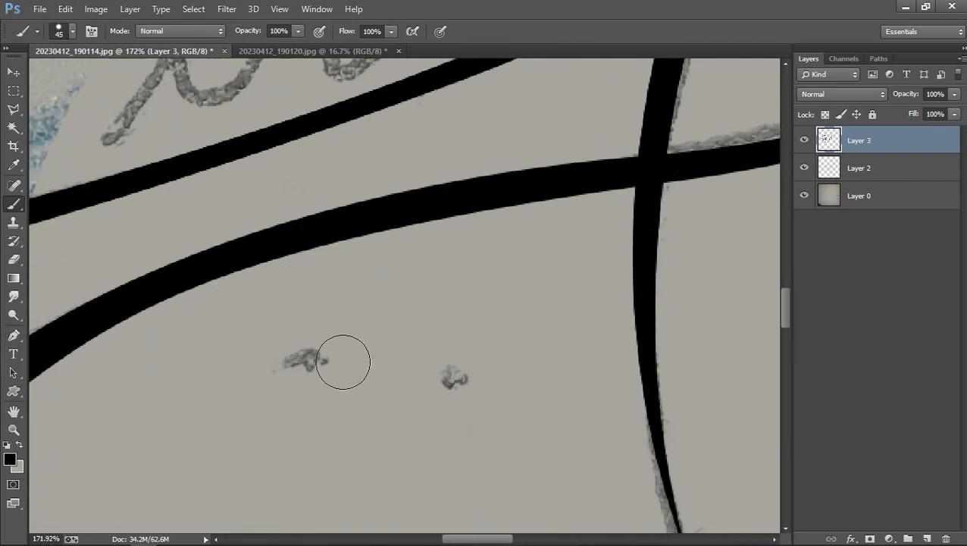
pyautogui.click(311, 353)
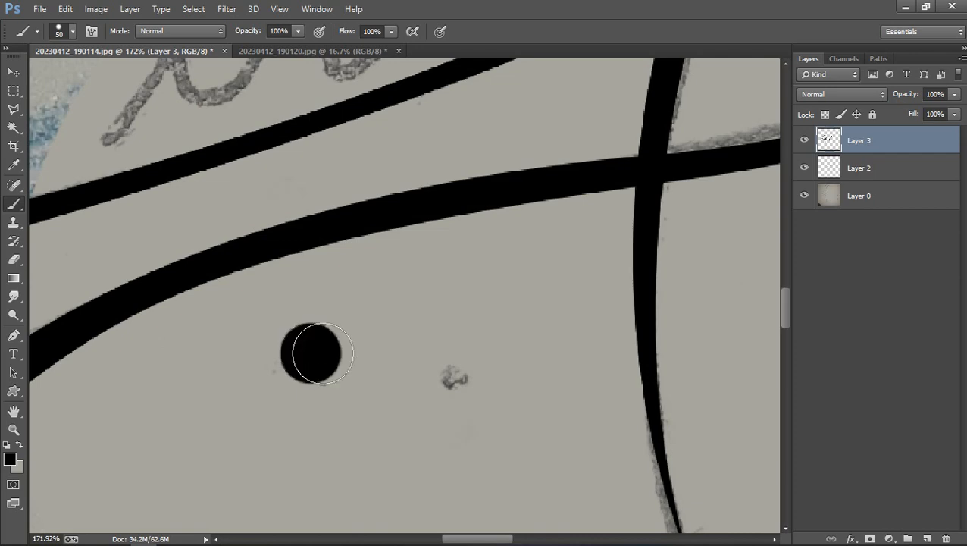
pyautogui.click(477, 316)
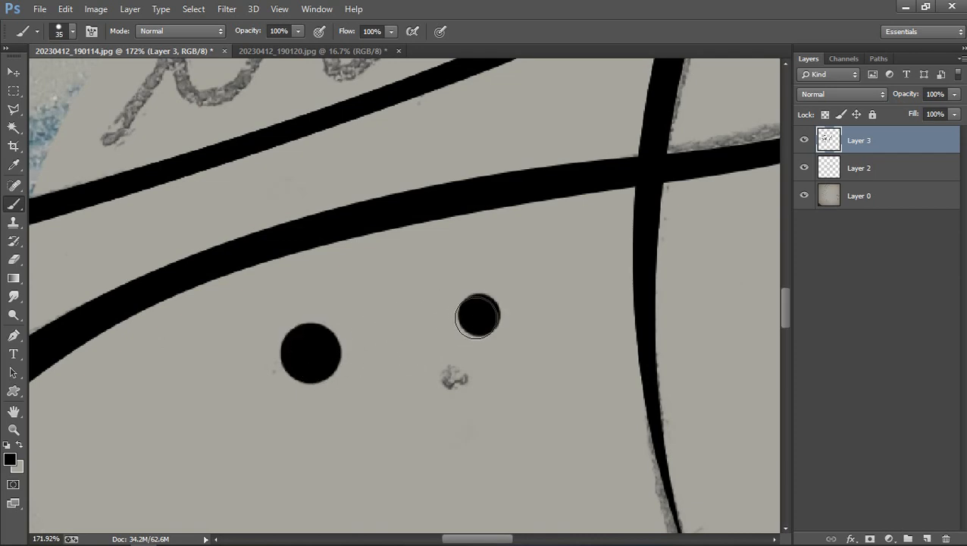
# Hide the background photo Layer 0 and toggle Layer 2 off and on to inspect the black lettering.
pyautogui.scroll(-6, 274, 353)
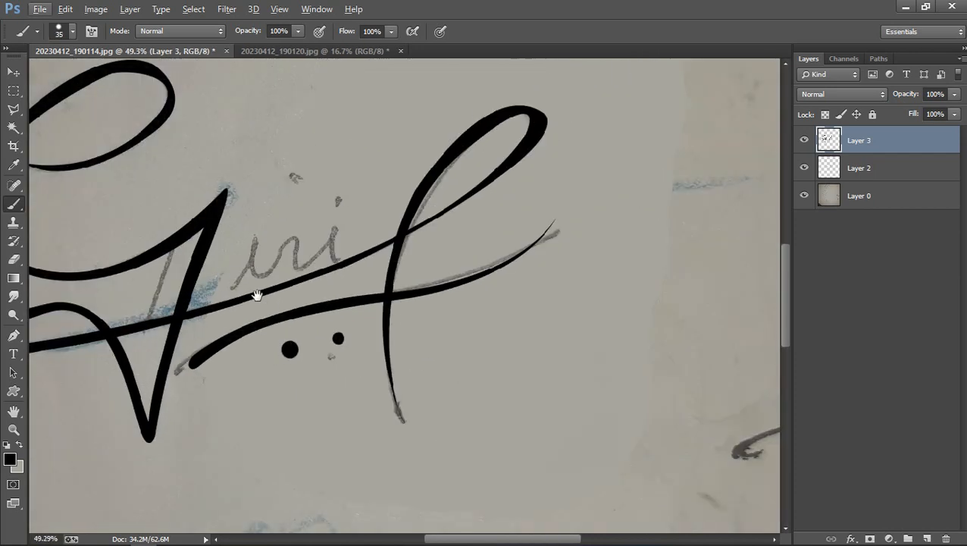
pyautogui.moveTo(496, 203); pyautogui.dragTo(587, 283)
pyautogui.click(804, 196)
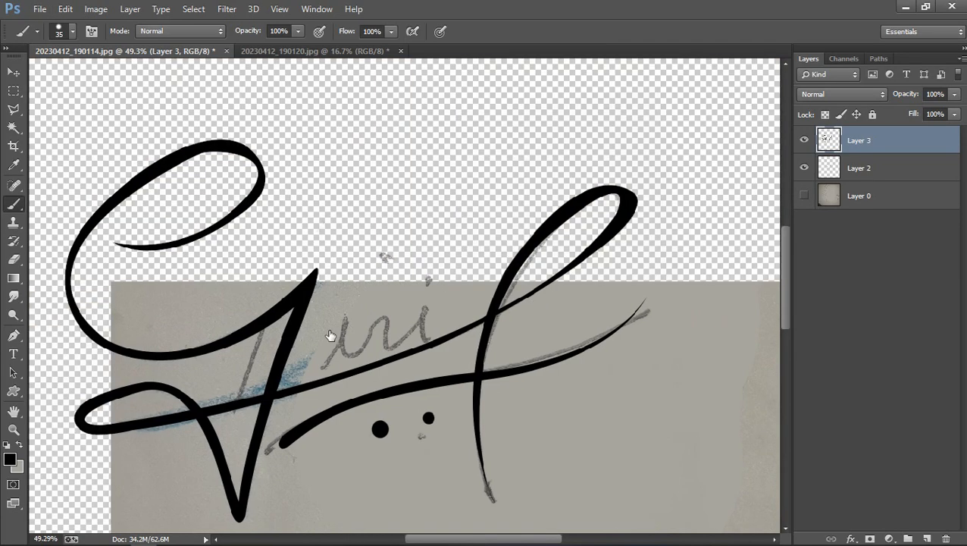
pyautogui.scroll(-3, 614, 213)
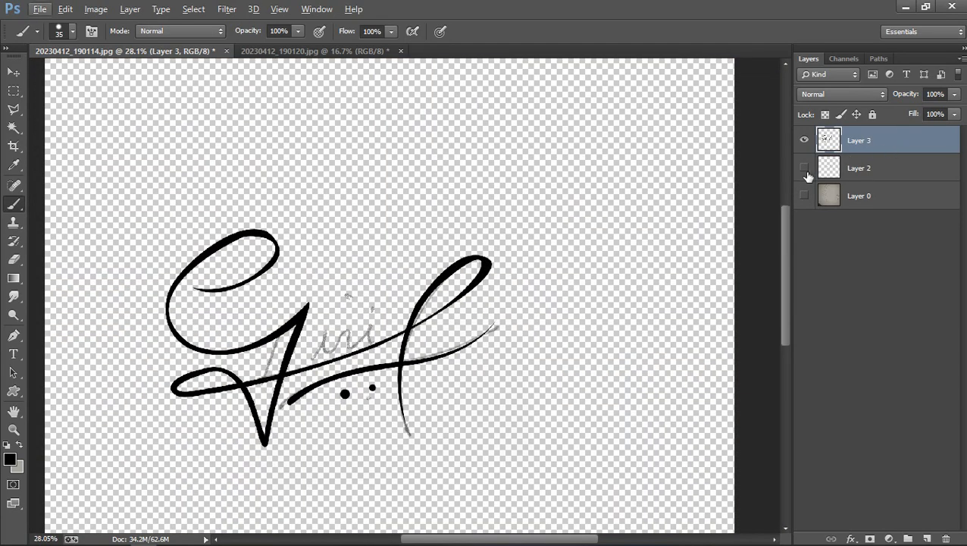
pyautogui.click(804, 169)
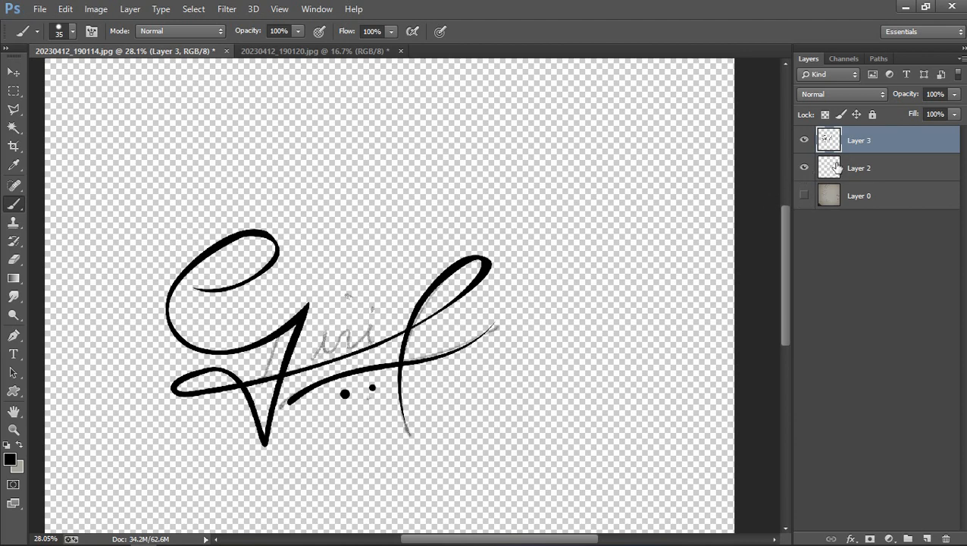
# Hide Layer 2 and add the text IRI in black (000000) 72 pt Alex Brush beside the large letter G.
pyautogui.click(804, 168)
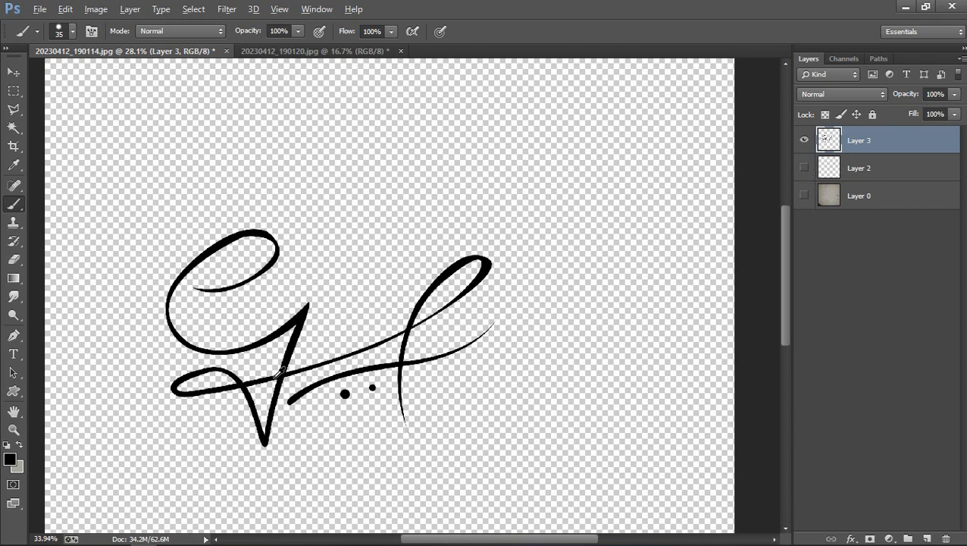
pyautogui.scroll(4, 278, 371)
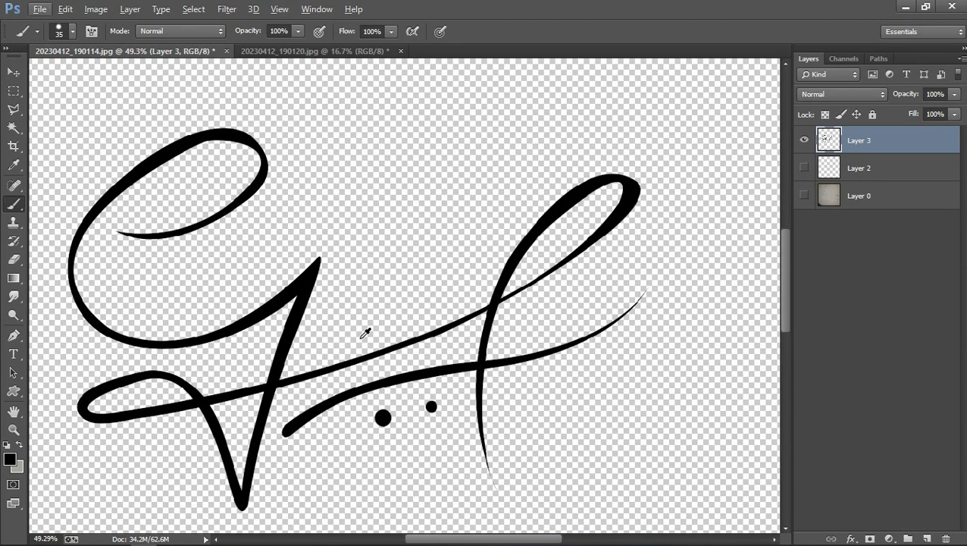
pyautogui.press('t')
pyautogui.click(340, 304)
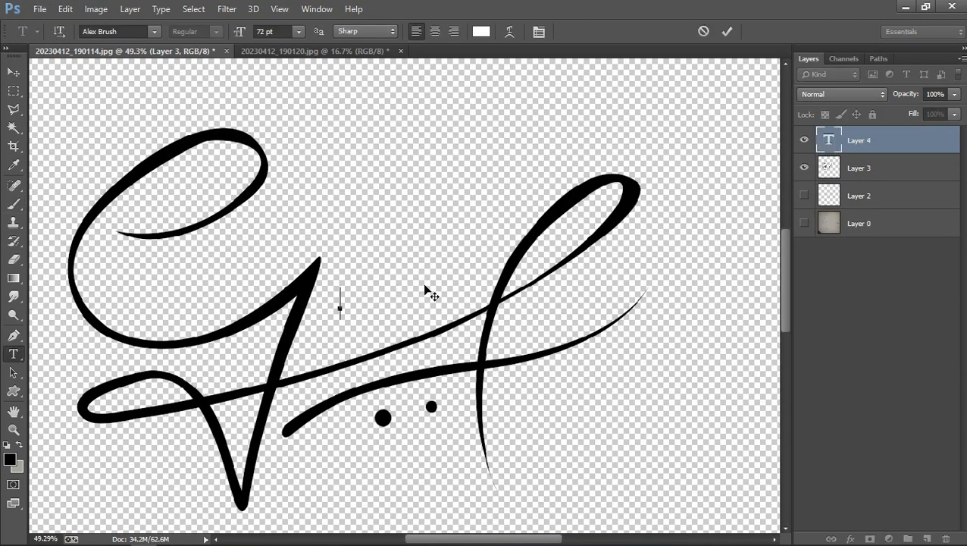
pyautogui.hotkey('ctrl', 'a')
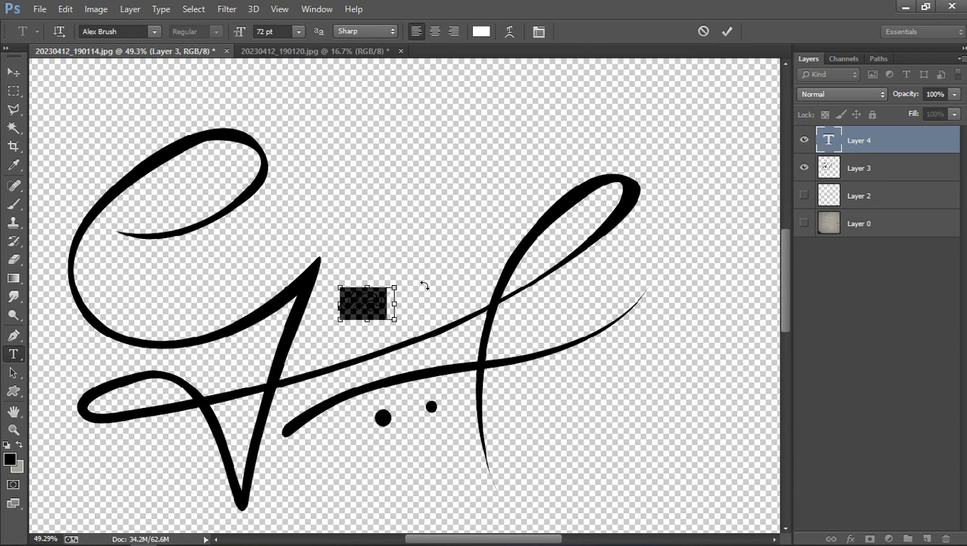
pyautogui.click(482, 31)
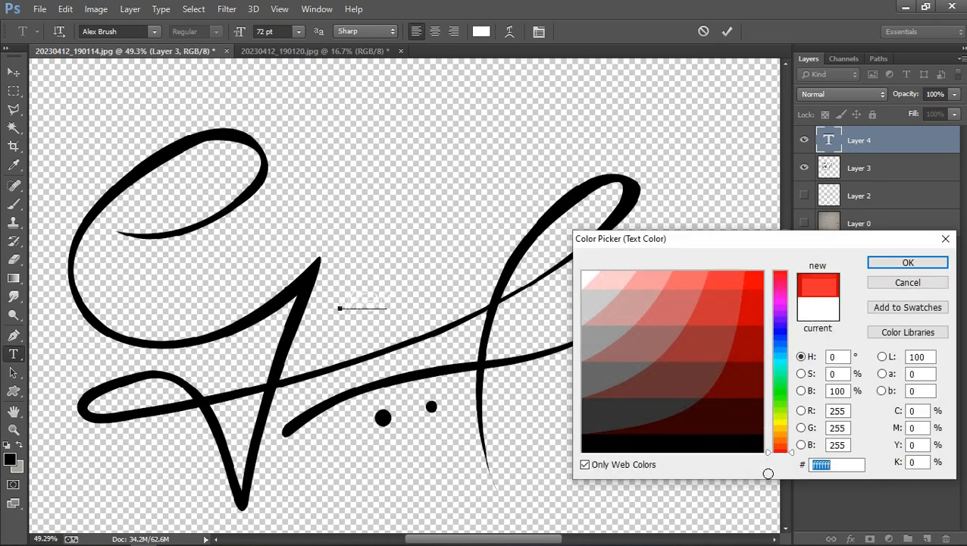
pyautogui.write('000000')
pyautogui.click(912, 262)
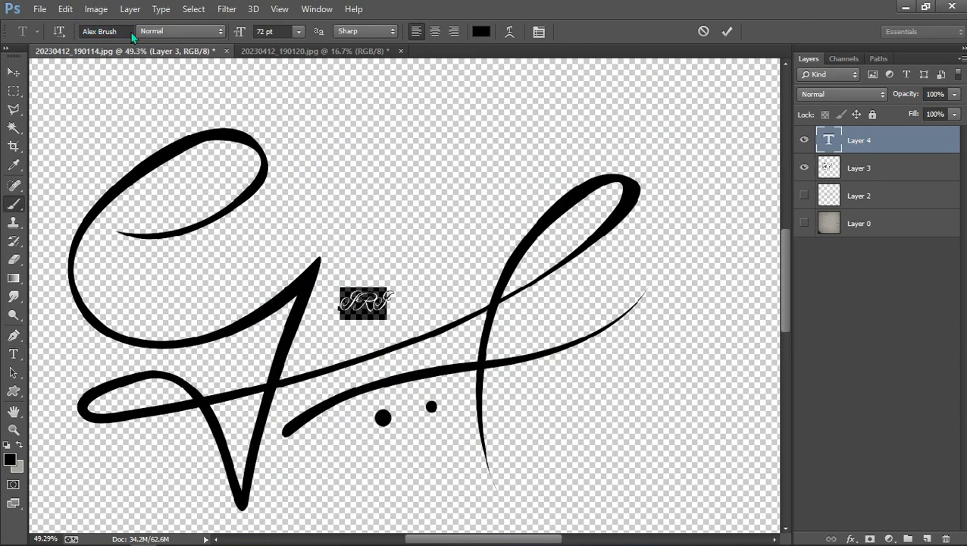
pyautogui.hotkey('ctrl', 'Return')
pyautogui.press('b')
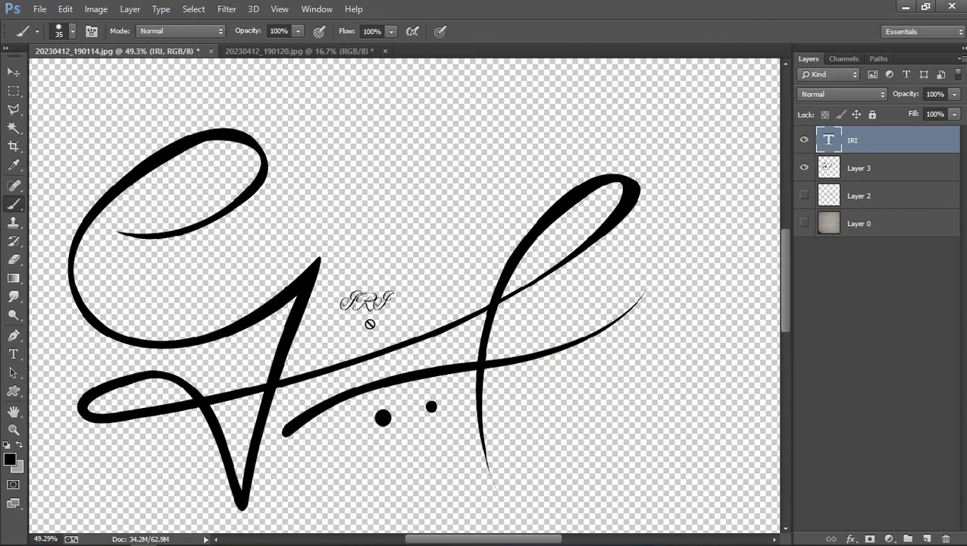
# Change the IRI text to lowercase iri, keeping the Alex Brush font.
pyautogui.press('t')
pyautogui.doubleClick(368, 303)
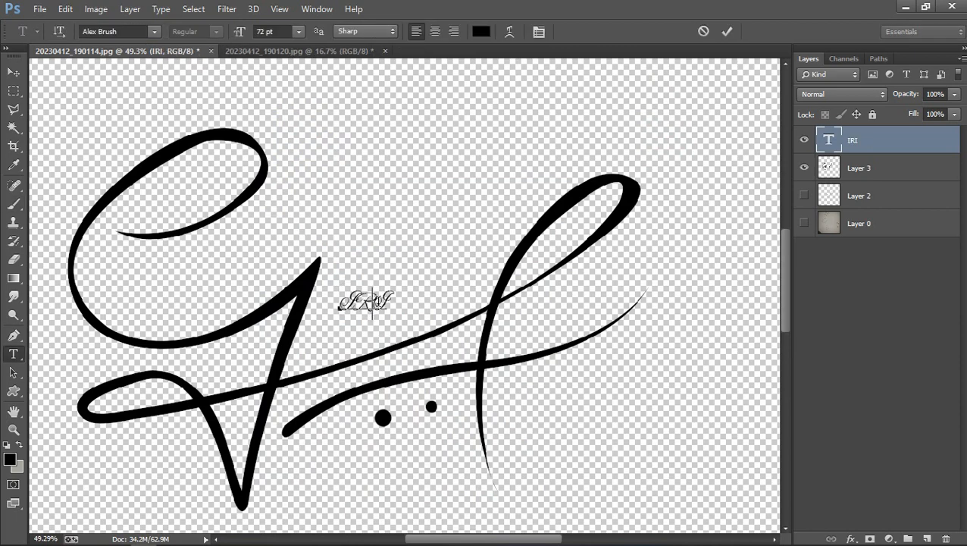
pyautogui.click(153, 31)
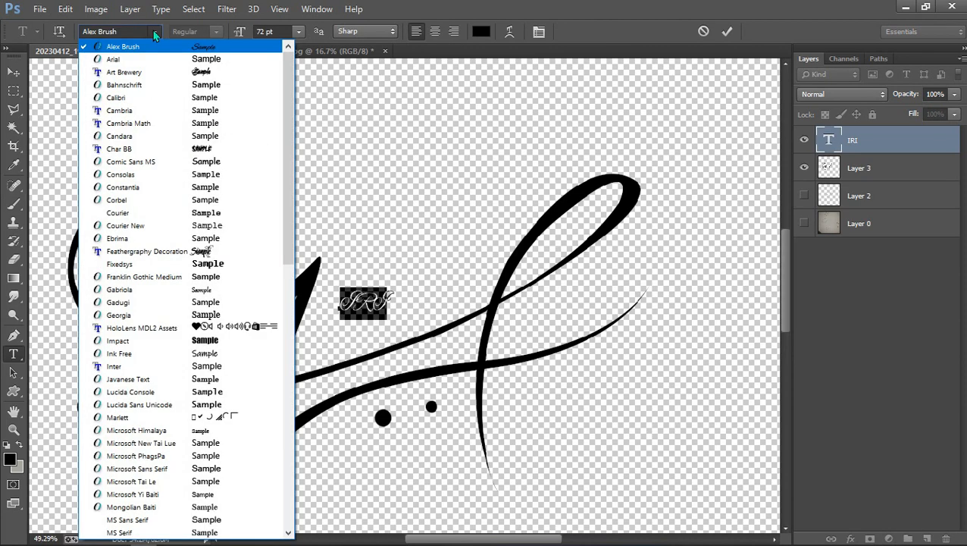
pyautogui.click(232, 49)
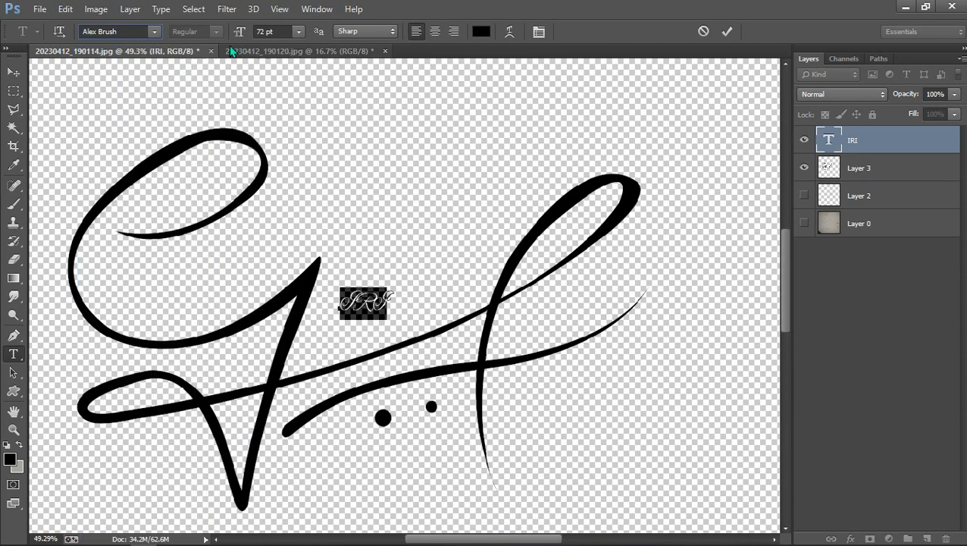
pyautogui.moveTo(338, 298); pyautogui.dragTo(324, 298)
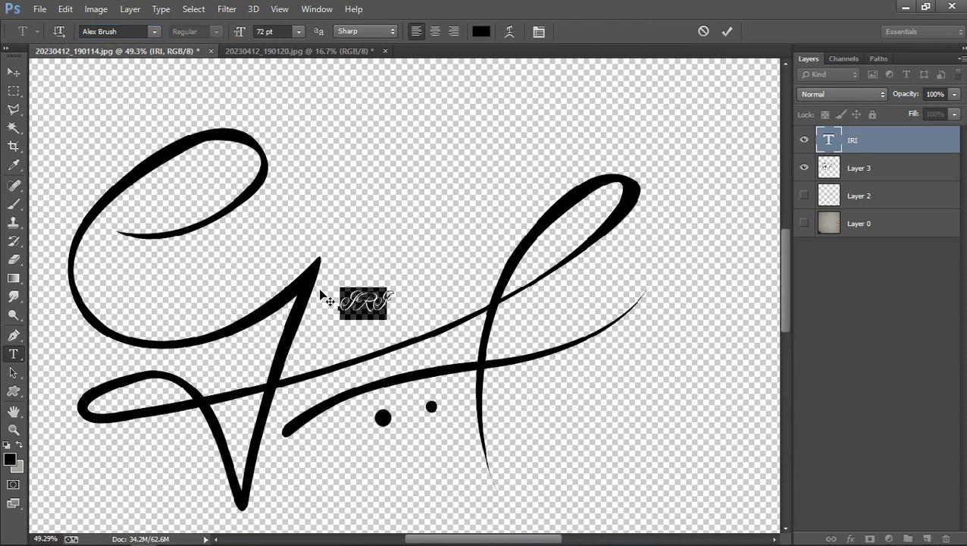
pyautogui.press('Right')
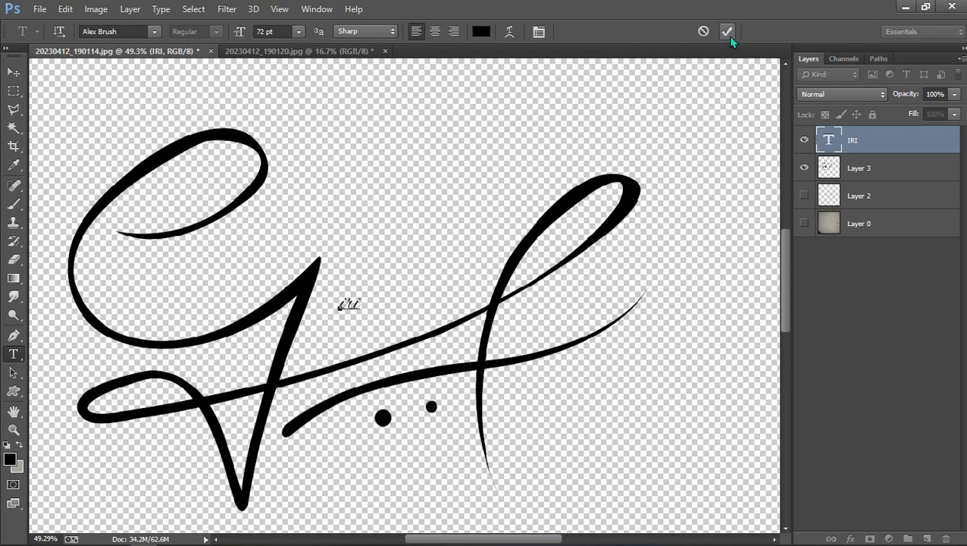
pyautogui.hotkey('ctrl', 'Return')
# Enlarge the iri text to about 672% by 656% and rotate it about -16.4° to sit above the crossing stroke after the G.
pyautogui.press('v')
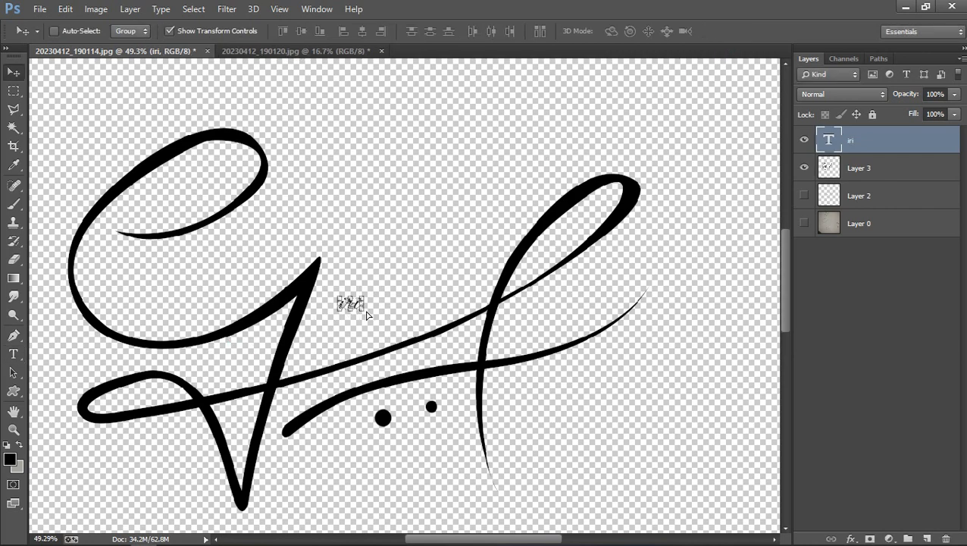
pyautogui.hotkey('ctrl', 't')
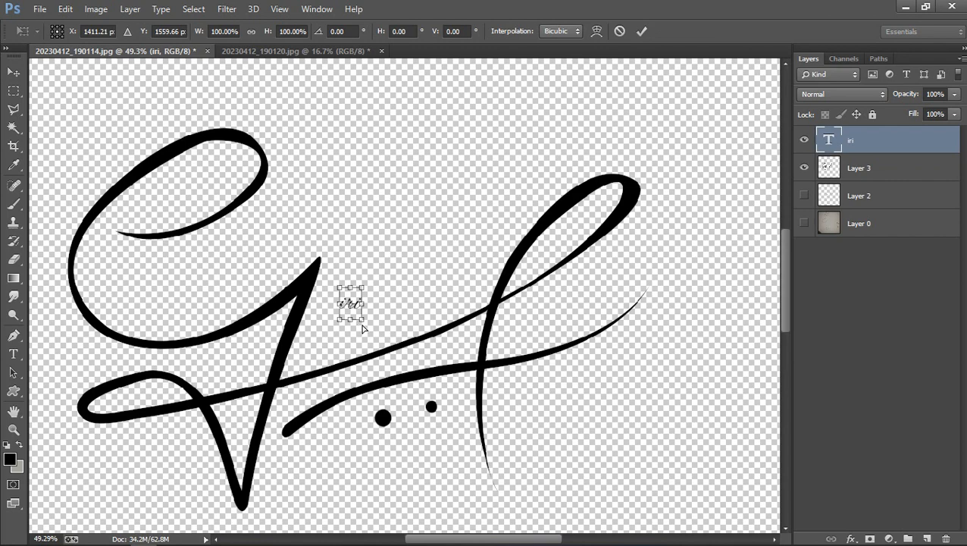
pyautogui.moveTo(361, 319); pyautogui.dragTo(406, 308)
pyautogui.moveTo(456, 258); pyautogui.dragTo(461, 278)
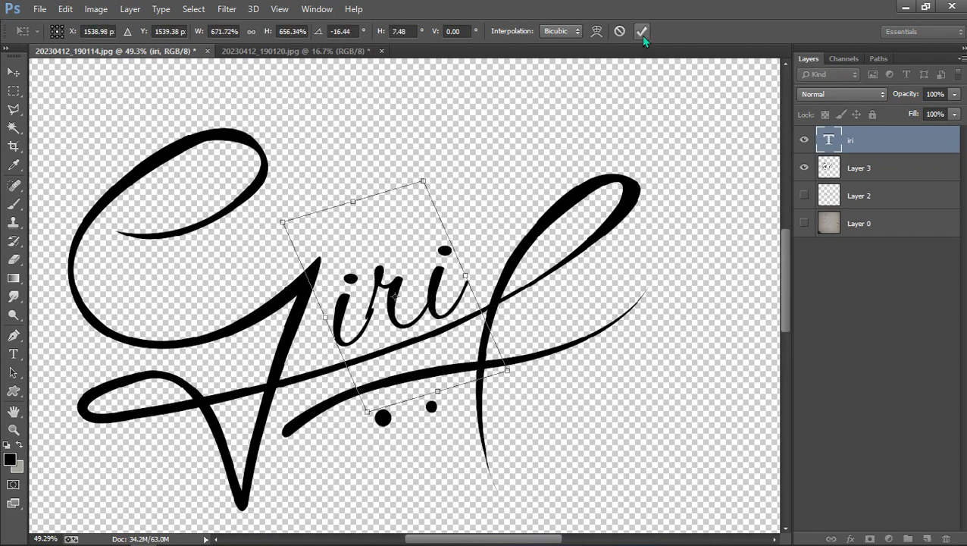
pyautogui.click(641, 32)
pyautogui.moveTo(223, 304); pyautogui.dragTo(328, 309)
pyautogui.scroll(-3, 328, 306)
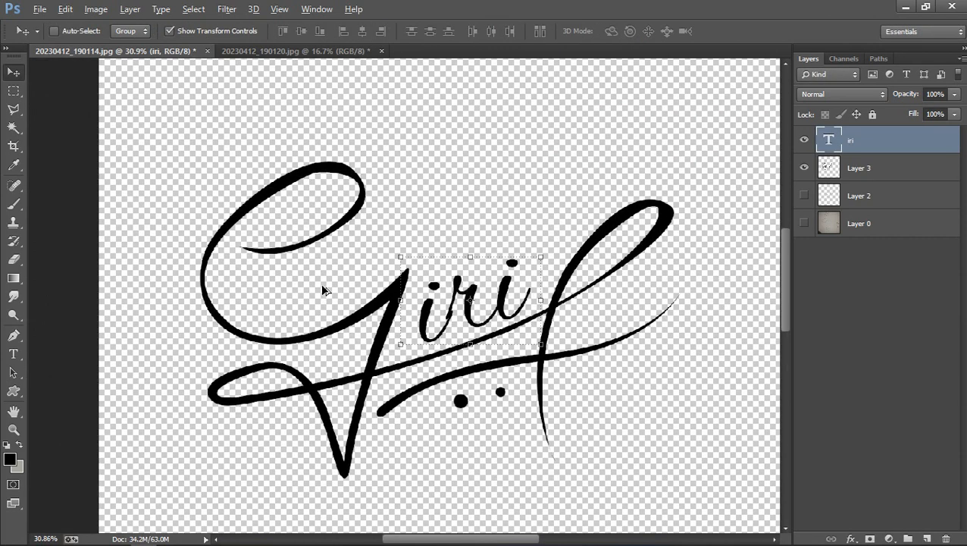
# Place the green foliage photo from the TUMB TOOL folder as an embedded image in the signature document.
pyautogui.click(39, 9)
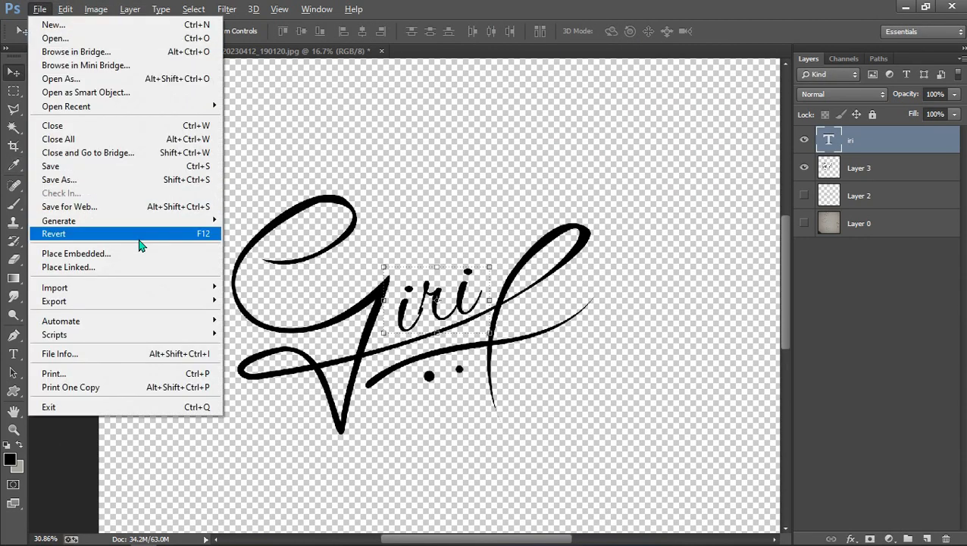
pyautogui.click(144, 261)
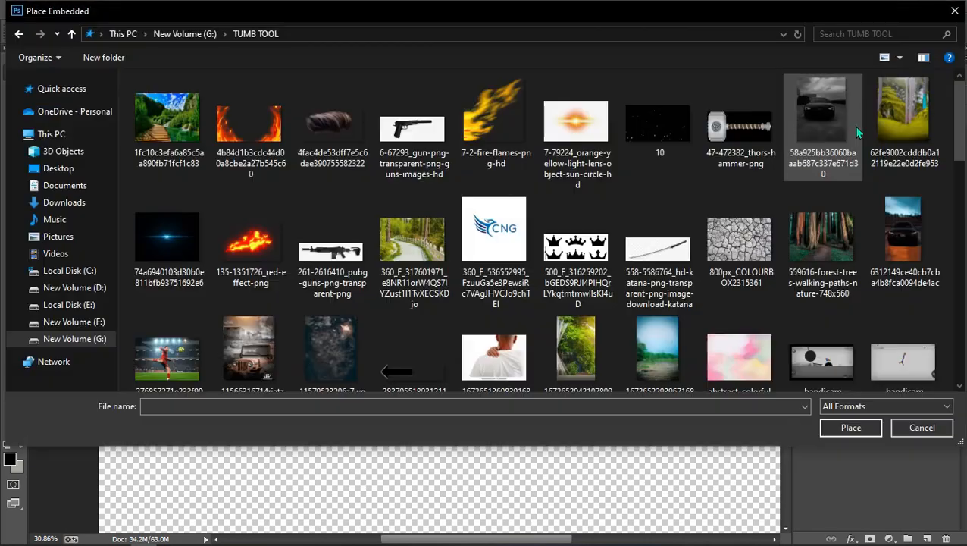
pyautogui.click(588, 334)
pyautogui.doubleClick(586, 330)
pyautogui.hotkey('alt', 'space')
pyautogui.press('Escape')
pyautogui.press('Return')
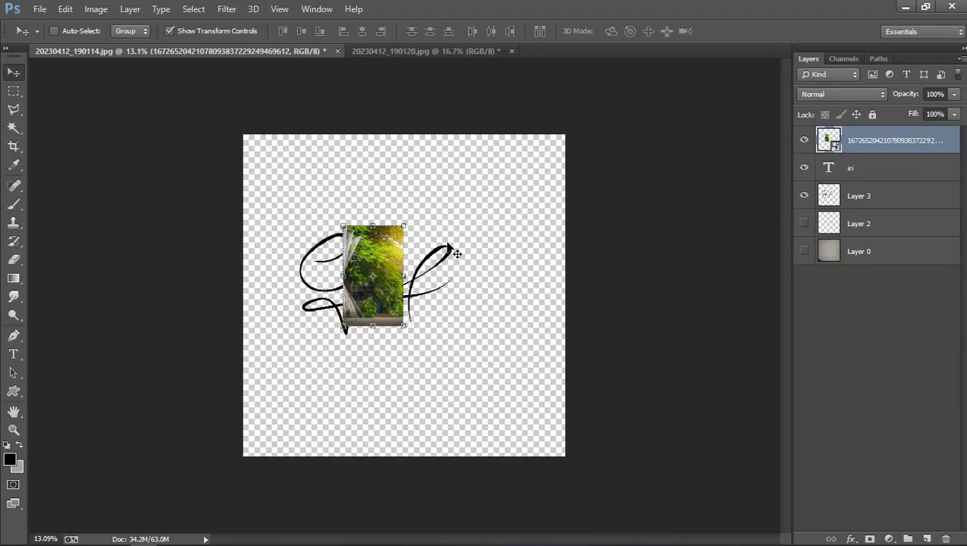
# Put the foliage photo below the iri text layer and scale it to about 562% so it covers the whole canvas.
pyautogui.hotkey('ctrl', '[')
pyautogui.moveTo(404, 326); pyautogui.dragTo(551, 543)
pyautogui.moveTo(440, 318); pyautogui.dragTo(476, 444)
pyautogui.hotkey('ctrl', '-')
pyautogui.moveTo(297, 188); pyautogui.dragTo(285, 178)
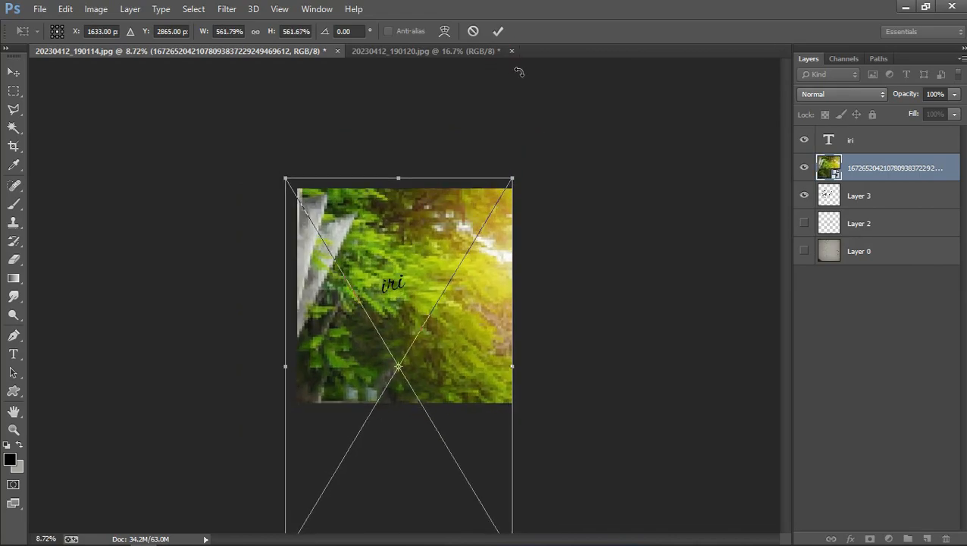
pyautogui.press('Return')
pyautogui.hotkey('ctrl', '0')
# Reorder the foliage photo beneath Layer 3 and select the iri text layer.
pyautogui.click(886, 142)
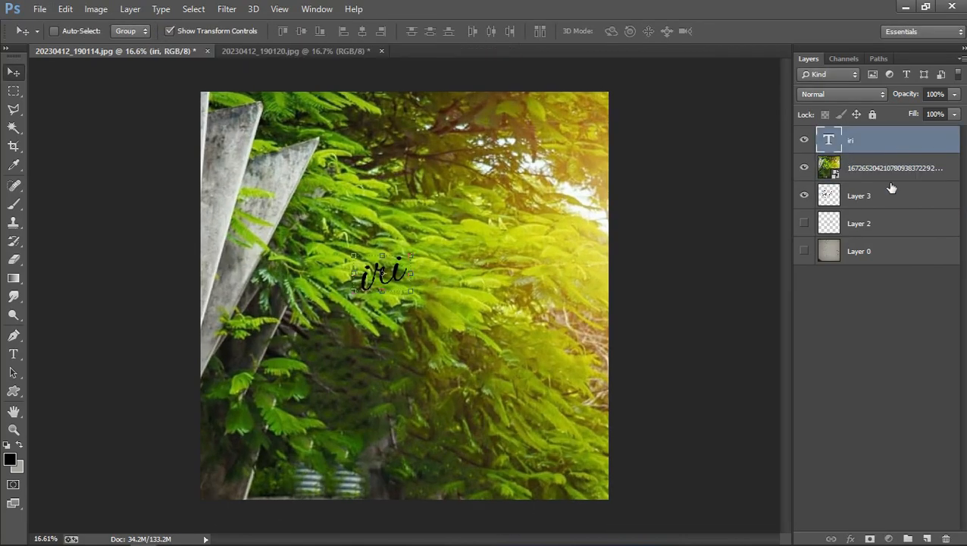
pyautogui.moveTo(902, 175); pyautogui.dragTo(902, 196)
pyautogui.click(907, 144)
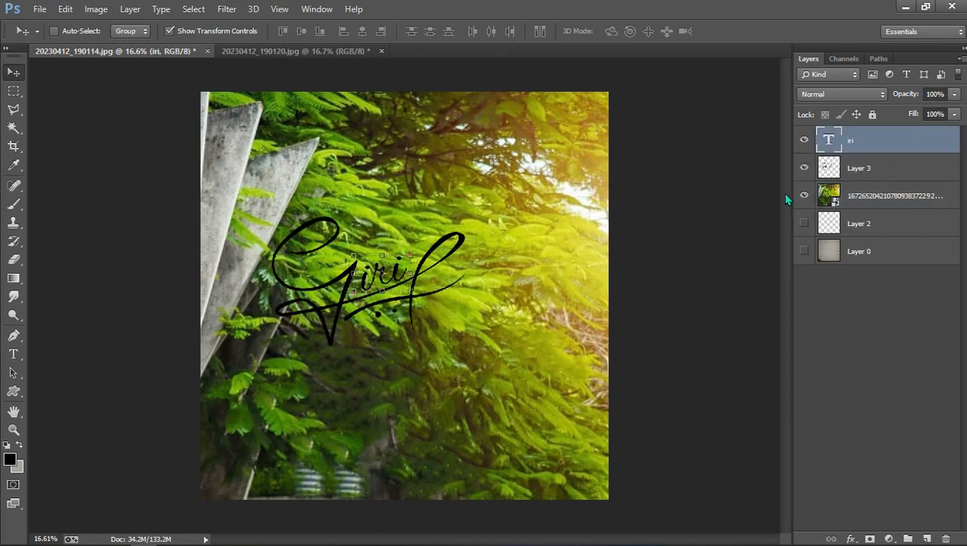
# Rasterize the iri text, merging it into Layer 3, and invert the combined lettering to white.
pyautogui.press('b')
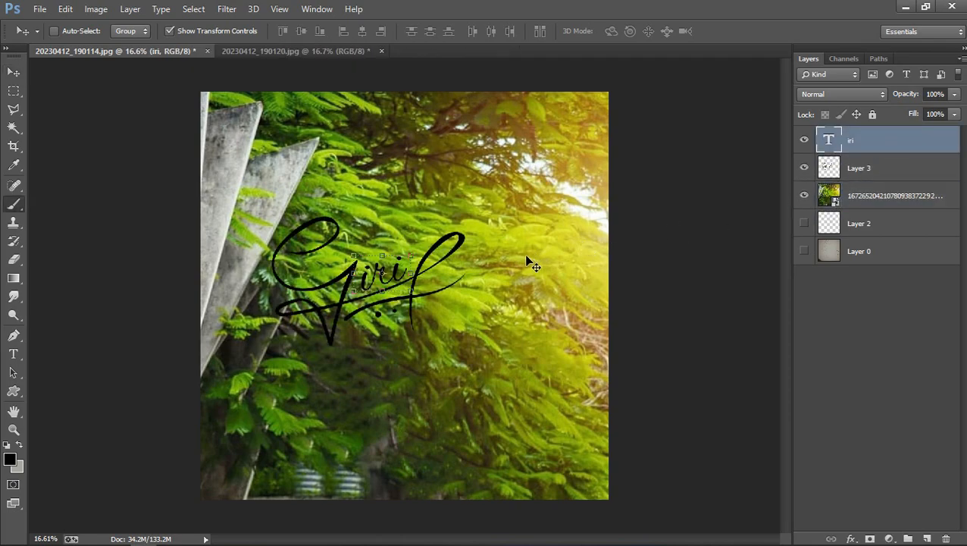
pyautogui.click(529, 259)
pyautogui.press('Escape')
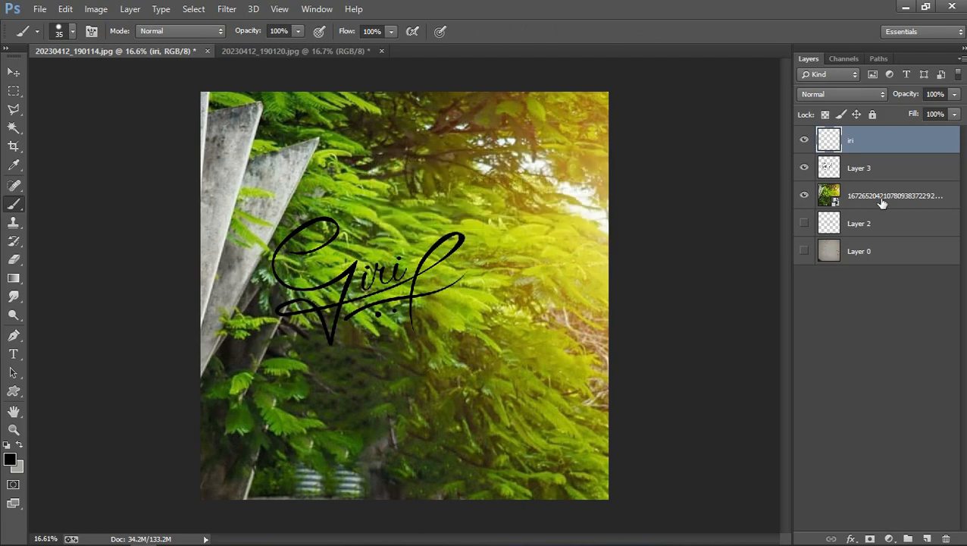
pyautogui.rightClick(890, 154)
pyautogui.click(667, 436)
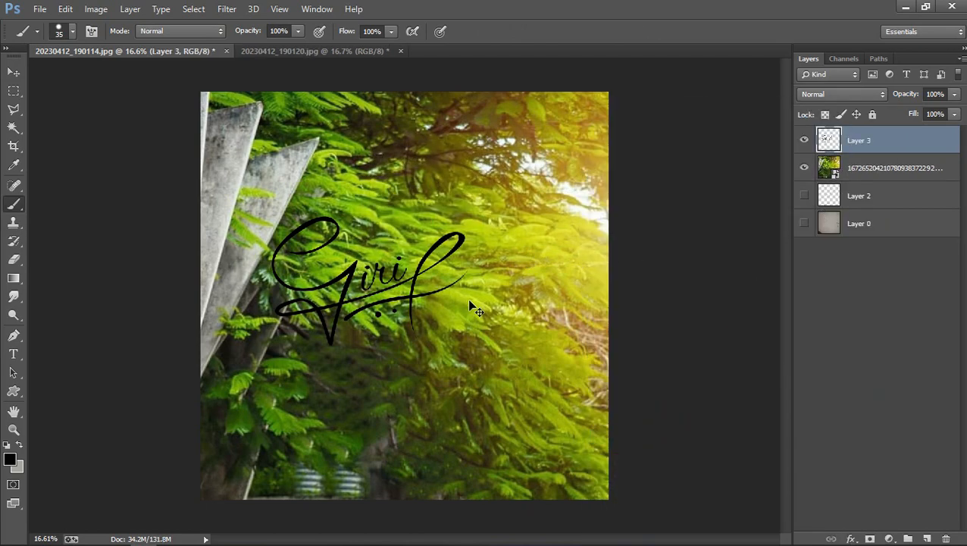
pyautogui.hotkey('ctrl', 'i')
# Apply a Gaussian Blur with an 83.5-pixel radius to the foliage photo layer.
pyautogui.hotkey('alt', '[')
pyautogui.click(226, 9)
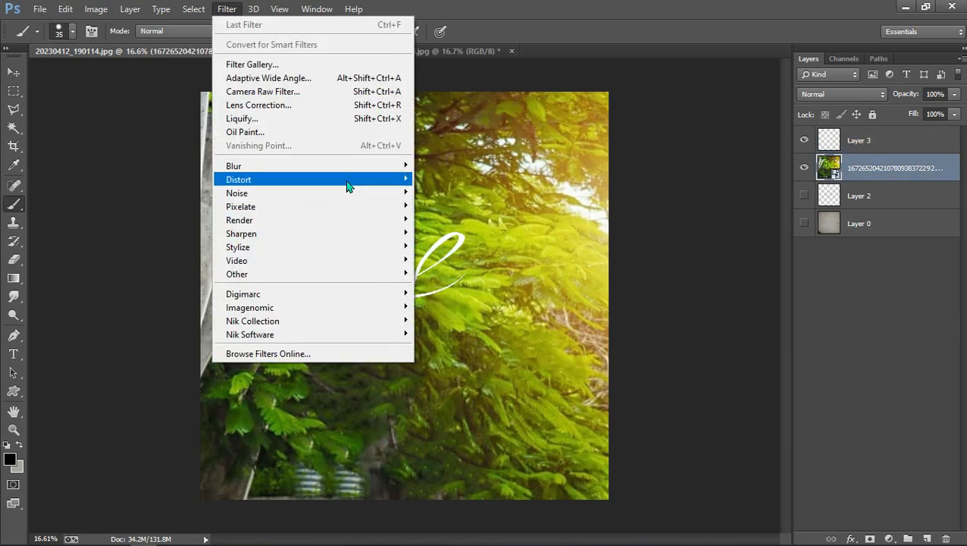
pyautogui.click(565, 267)
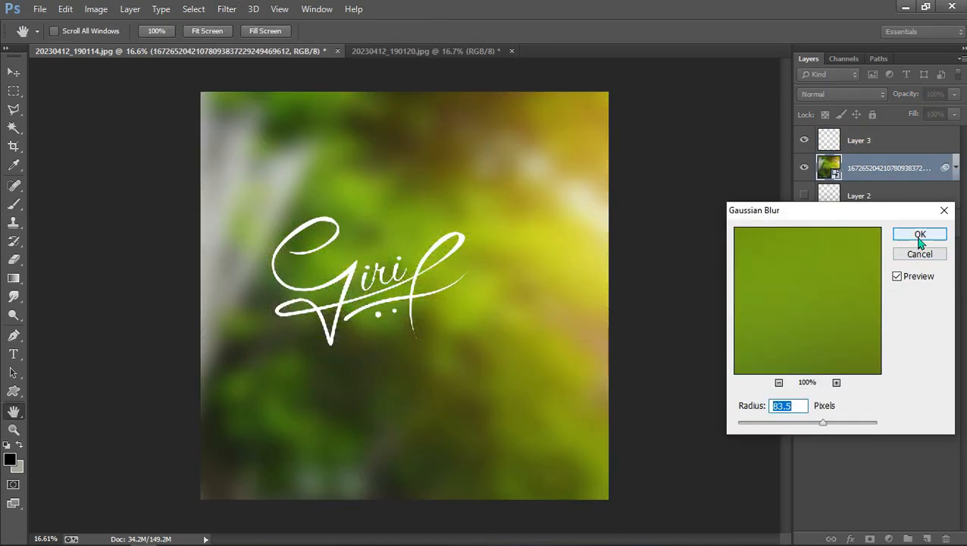
pyautogui.click(920, 235)
# Scale the white lettering on Layer 3 to about 162% and move it to the middle of the canvas.
pyautogui.click(931, 142)
pyautogui.press('v')
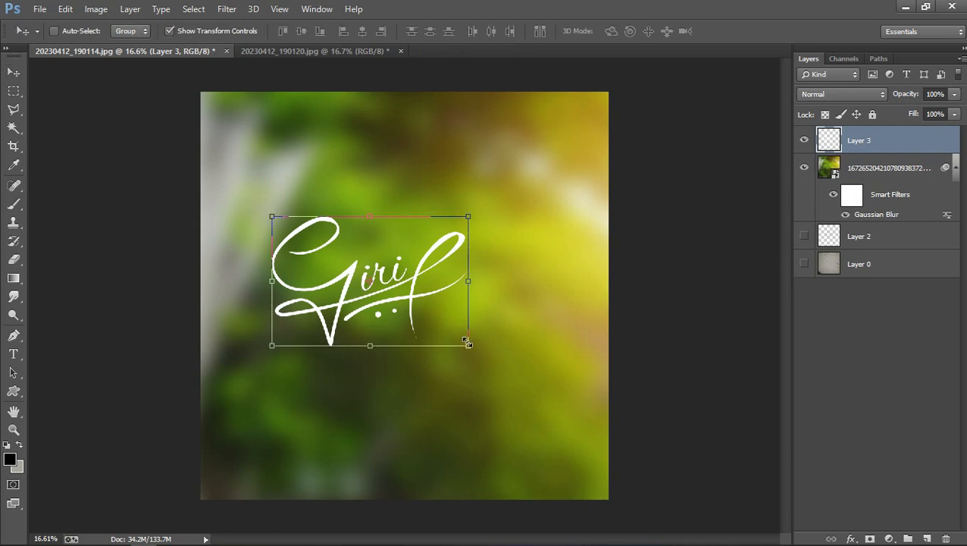
pyautogui.click(468, 344)
pyautogui.moveTo(467, 345); pyautogui.dragTo(523, 398)
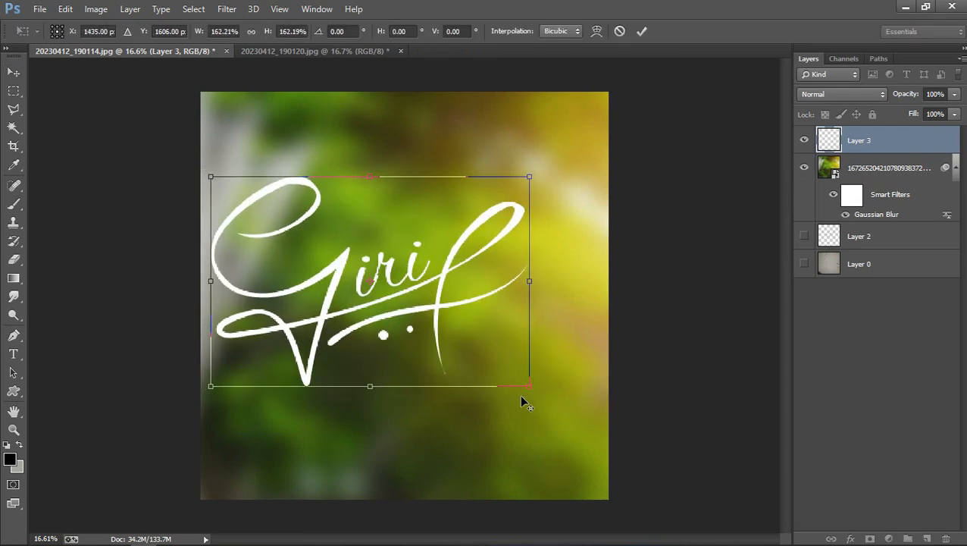
pyautogui.moveTo(449, 302); pyautogui.dragTo(494, 322)
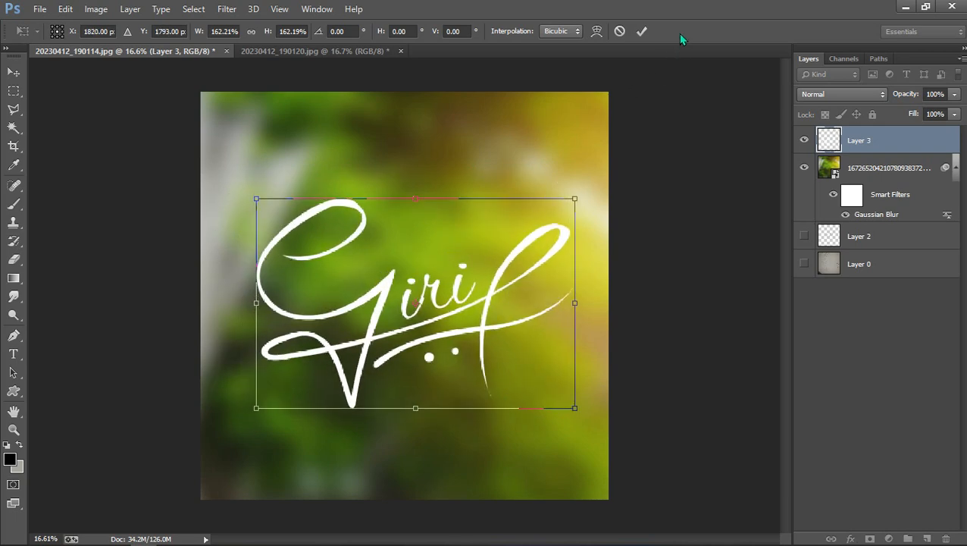
pyautogui.click(641, 31)
pyautogui.scroll(-1, 477, 269)
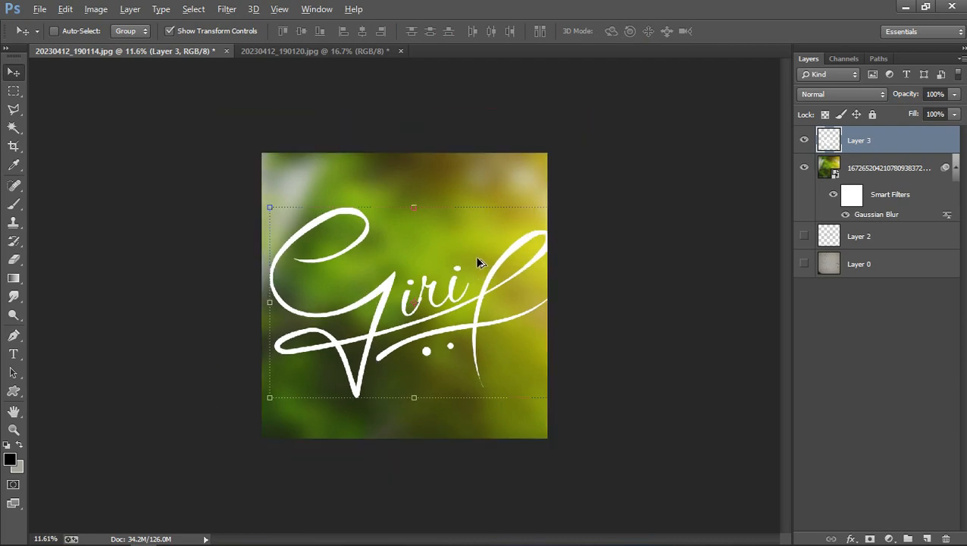
# Place the crown image 360_F_541837086_Q9VEcHUnUcnT8pg1qCtvSnVqKBweahuy from the Downloads folder into the composition as an embedded file.
pyautogui.click(39, 10)
pyautogui.click(109, 250)
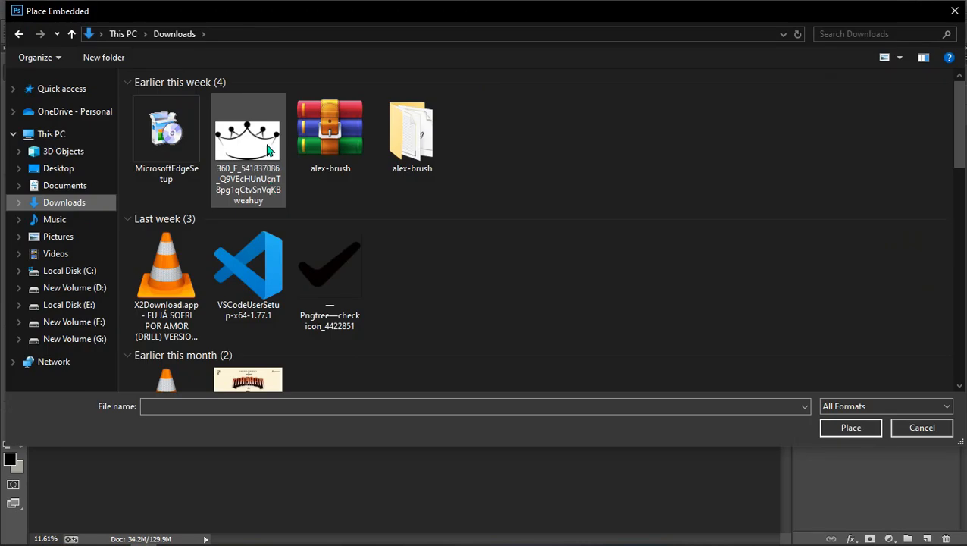
pyautogui.click(268, 149)
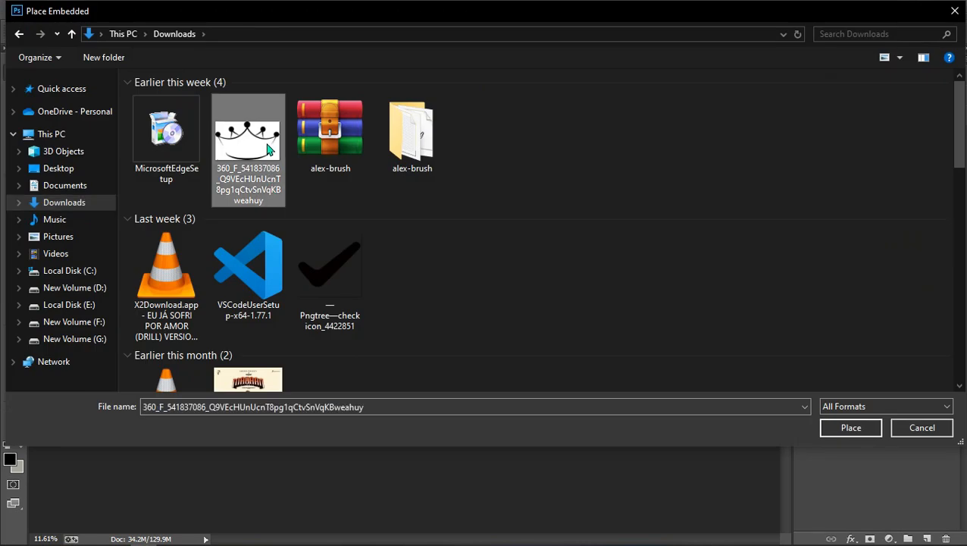
pyautogui.doubleClick(268, 149)
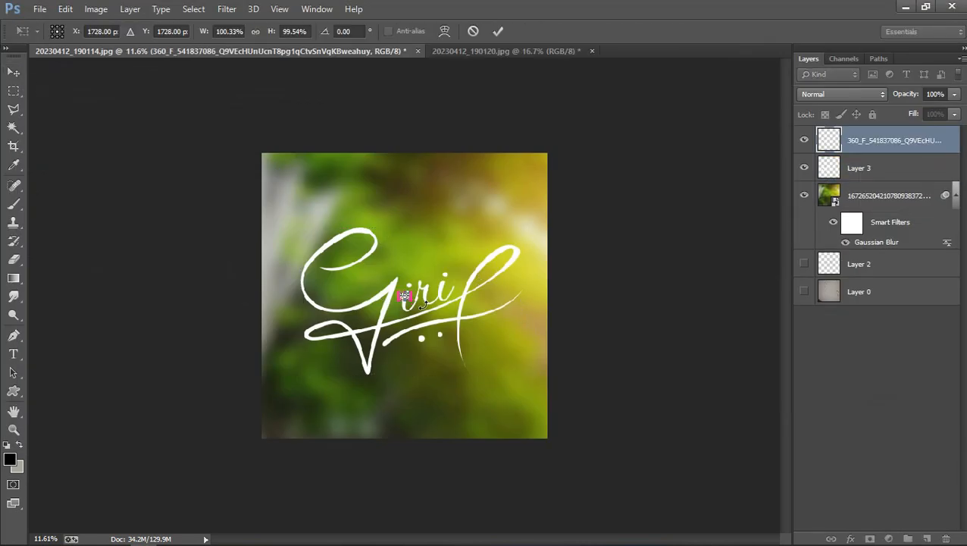
# Enlarge the placed crown image, tilt it counterclockwise and position it over the upper-left curve of the G.
pyautogui.scroll(2, 418, 319)
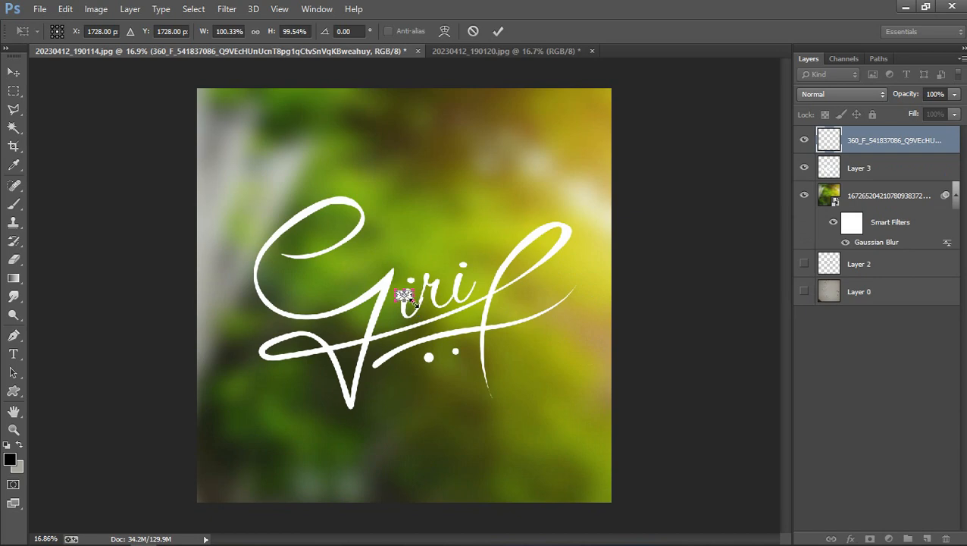
pyautogui.moveTo(413, 303); pyautogui.dragTo(583, 301)
pyautogui.moveTo(443, 292); pyautogui.dragTo(362, 194)
pyautogui.press('Return')
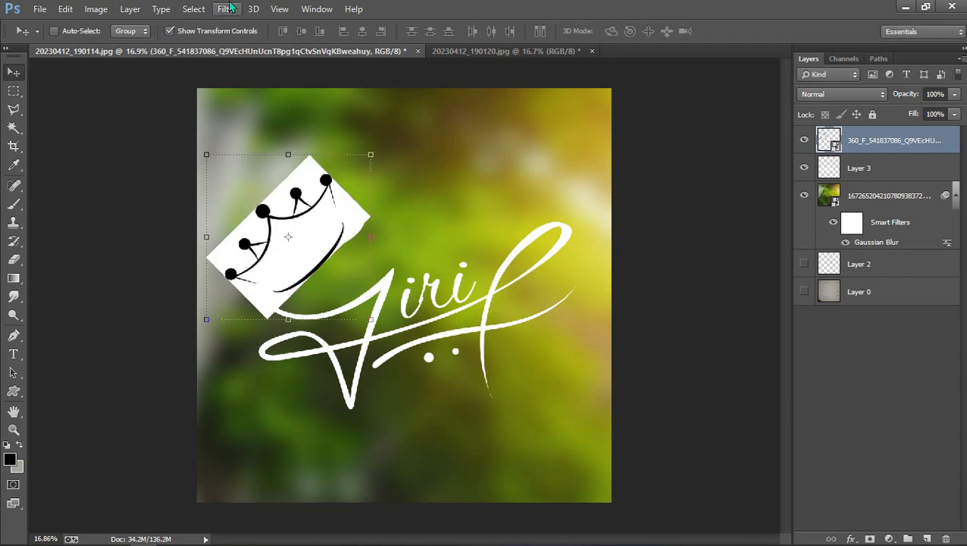
# Select the black crown linework using Color Range with a fuzziness of 200 and copy it to a new layer.
pyautogui.click(209, 8)
pyautogui.moveTo(219, 8)
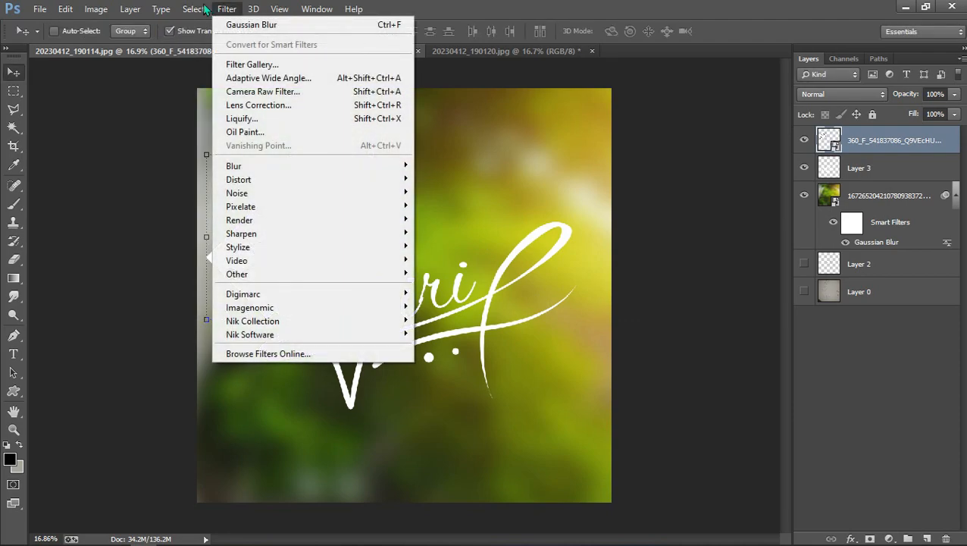
pyautogui.click(225, 147)
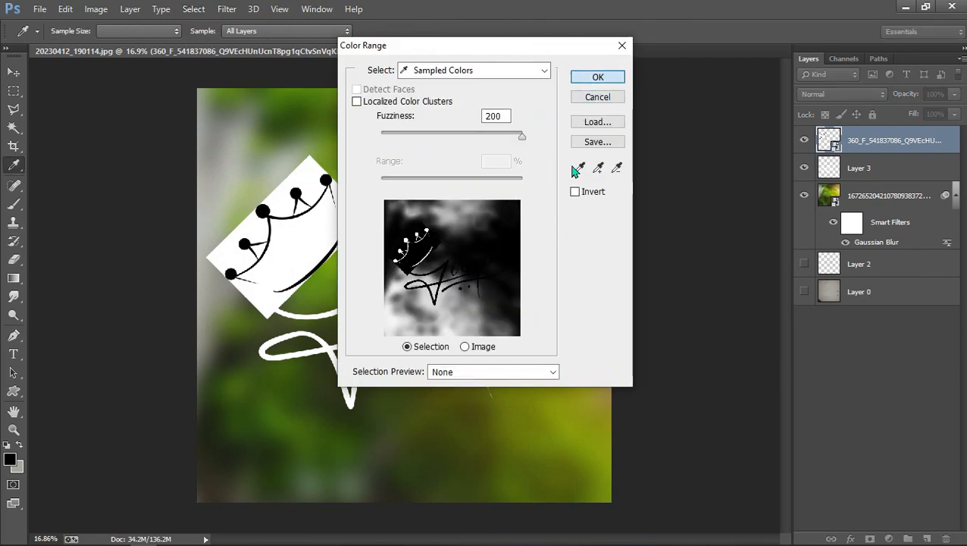
pyautogui.press('Return')
pyautogui.hotkey('ctrl', 'j')
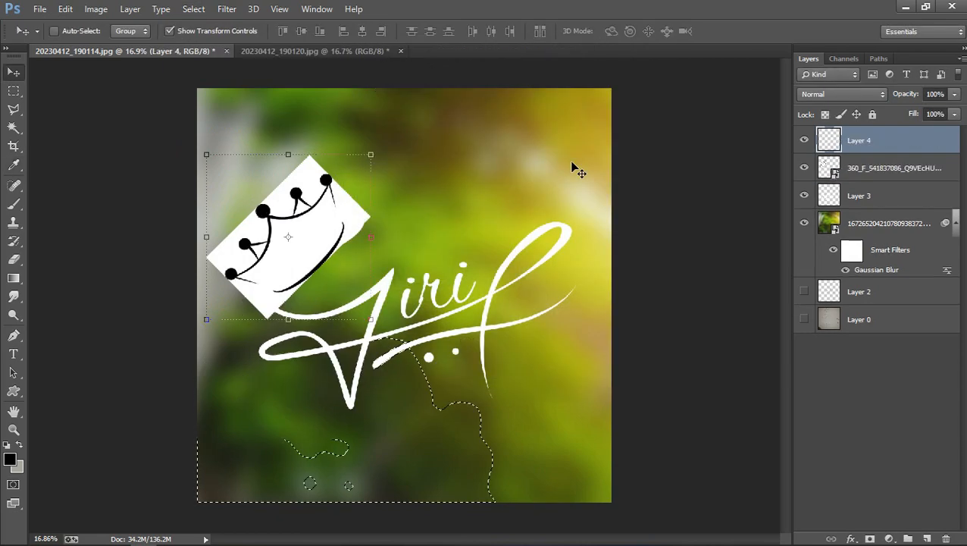
# Delete the placed crown image layer with its white background and select the extracted crown on Layer 4.
pyautogui.click(878, 175)
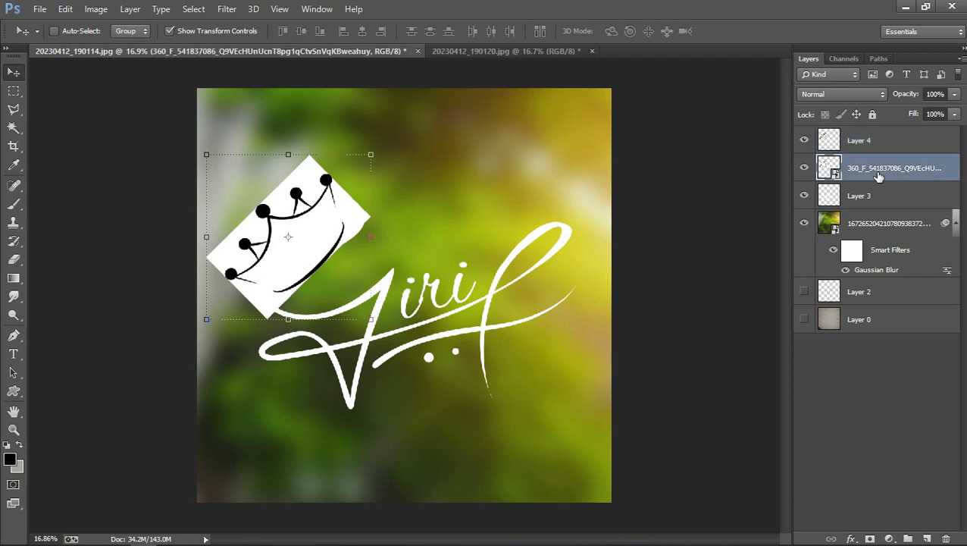
pyautogui.press('Delete')
pyautogui.click(926, 144)
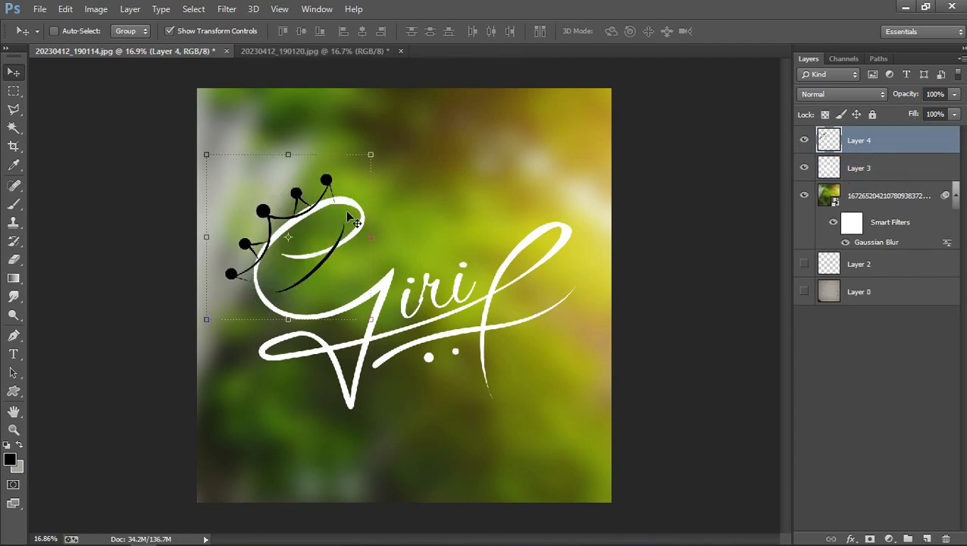
# Scale the crown to about 78.6%, move it up over the top of the G and rotate it about 3.8°.
pyautogui.moveTo(371, 155); pyautogui.dragTo(335, 191)
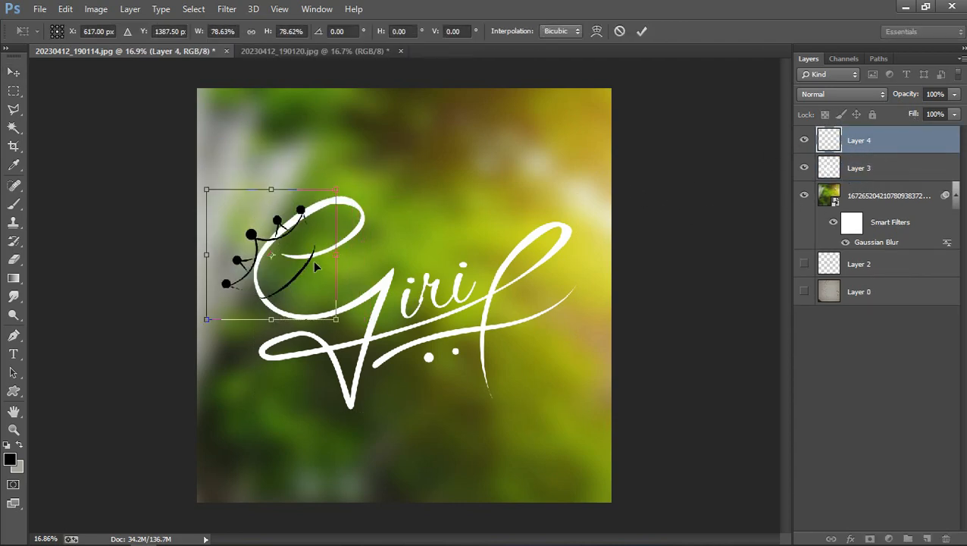
pyautogui.moveTo(315, 267); pyautogui.dragTo(317, 222)
pyautogui.moveTo(367, 151); pyautogui.dragTo(377, 157)
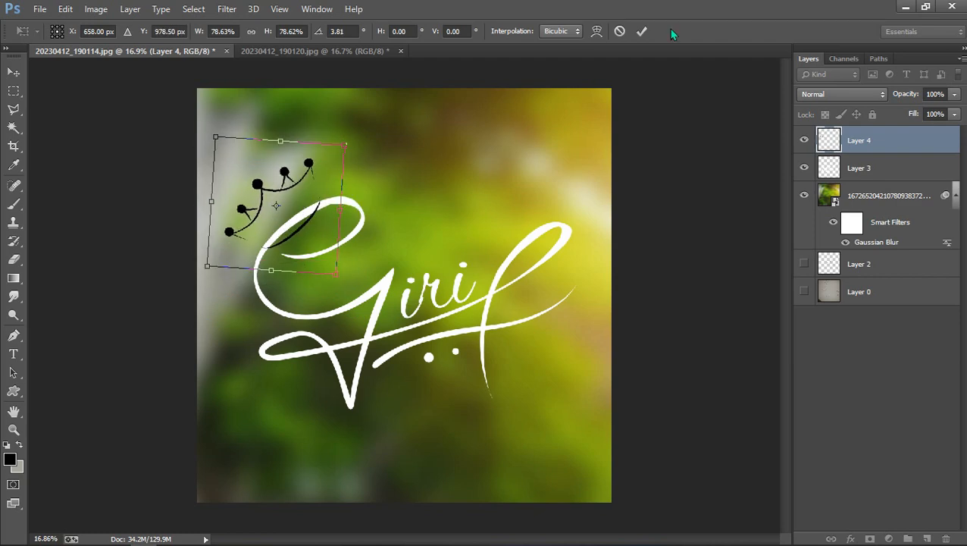
pyautogui.click(642, 31)
# Start a Pen path along the crown's inner edge, from the lower-left tip through the middle peak to the upper-right tip.
pyautogui.scroll(5, 259, 231)
pyautogui.press('p')
pyautogui.scroll(2, 319, 359)
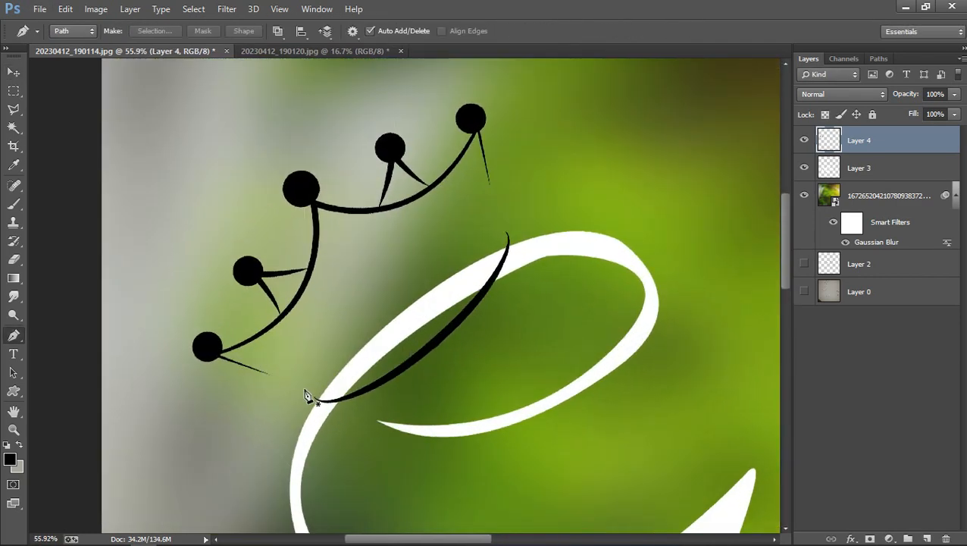
pyautogui.click(306, 390)
pyautogui.click(219, 354)
pyautogui.moveTo(317, 209); pyautogui.dragTo(303, 88)
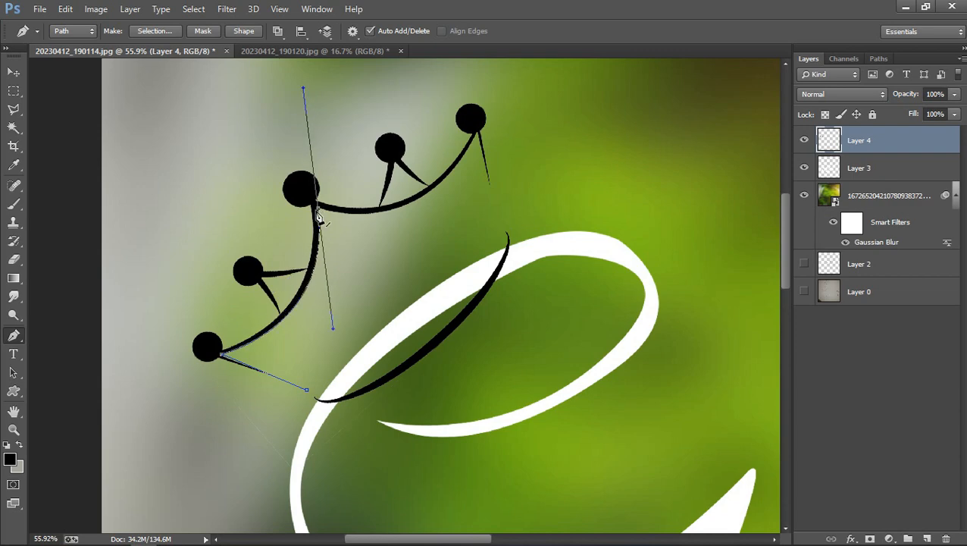
pyautogui.moveTo(477, 131); pyautogui.dragTo(530, 70)
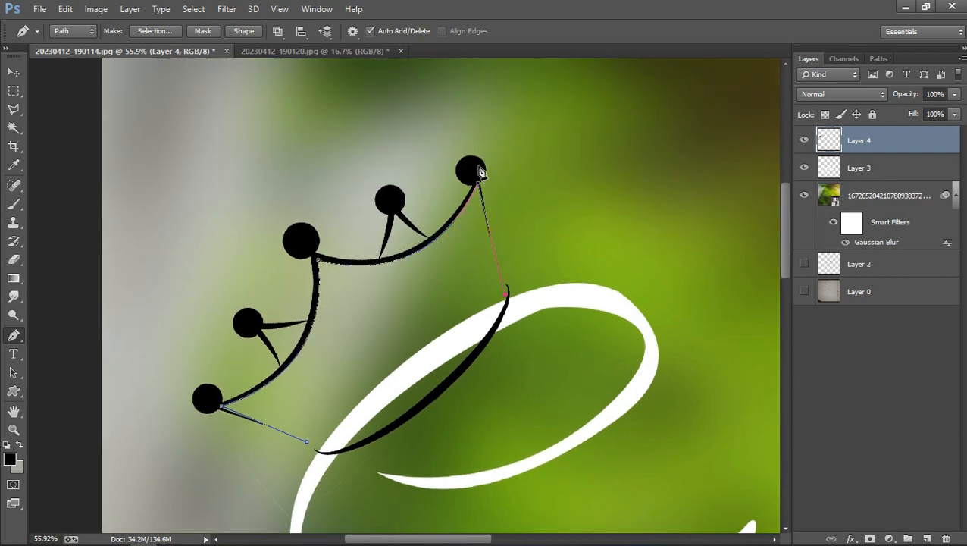
# Close the Pen path back along the crown's outer edge through the middle peak and convert it to a selection.
pyautogui.moveTo(305, 248); pyautogui.dragTo(162, 215)
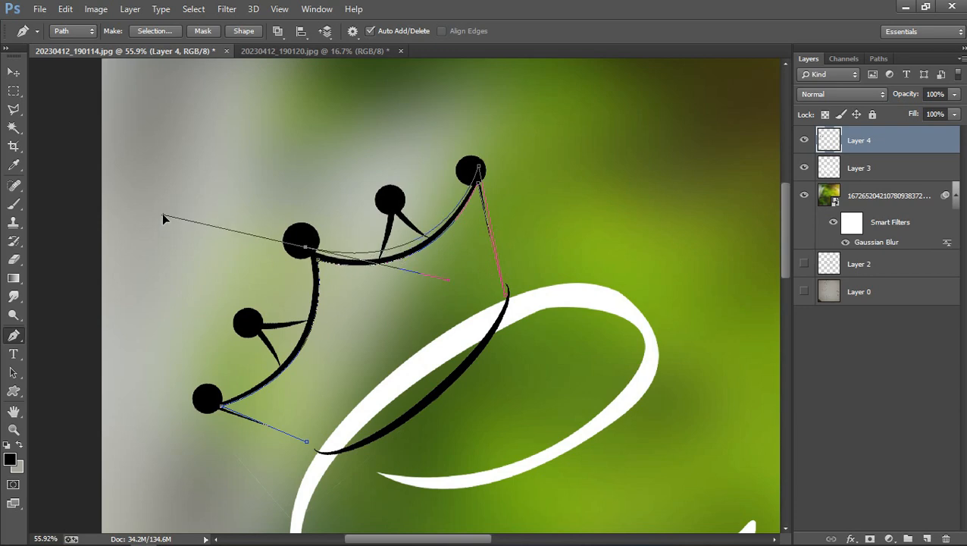
pyautogui.click(213, 406)
pyautogui.hotkey('ctrl', 'z')
pyautogui.keyDown('alt'); pyautogui.click(305, 247); pyautogui.keyUp('alt')
pyautogui.moveTo(204, 403); pyautogui.dragTo(80, 419)
pyautogui.moveTo(196, 473); pyautogui.dragTo(226, 403)
pyautogui.moveTo(233, 333); pyautogui.dragTo(231, 336)
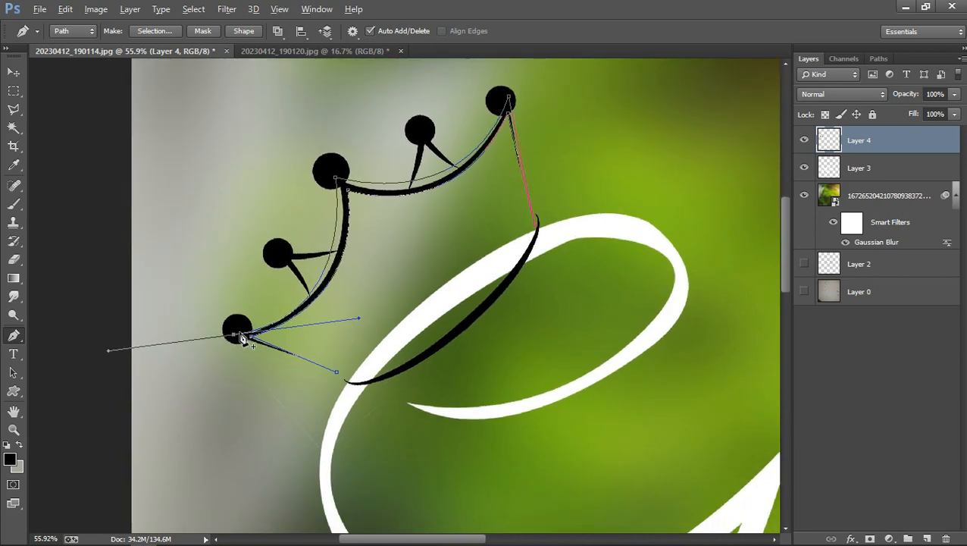
pyautogui.hotkey('ctrl', 'Return')
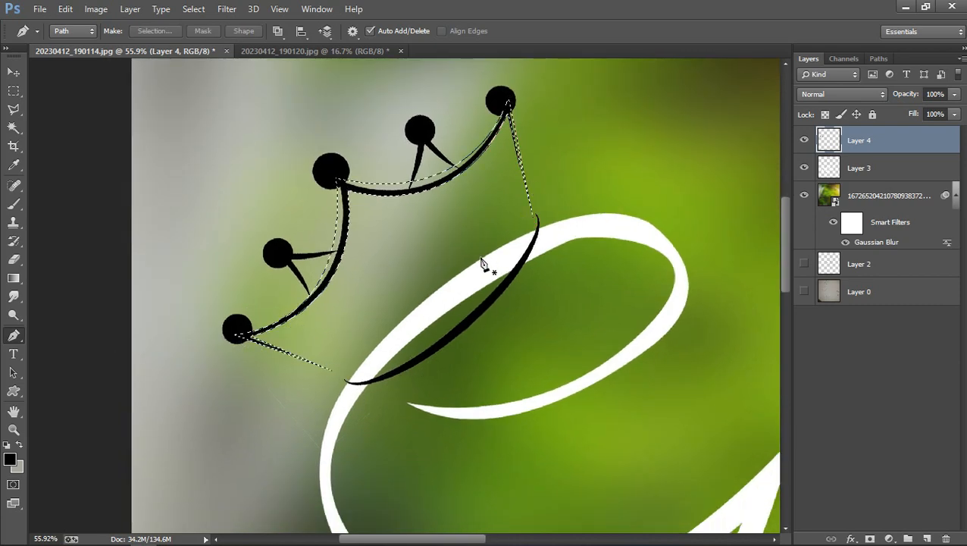
# Fill the selected crown outline with white on Layer 4 using a 500-pixel brush, and deselect.
pyautogui.press('b')
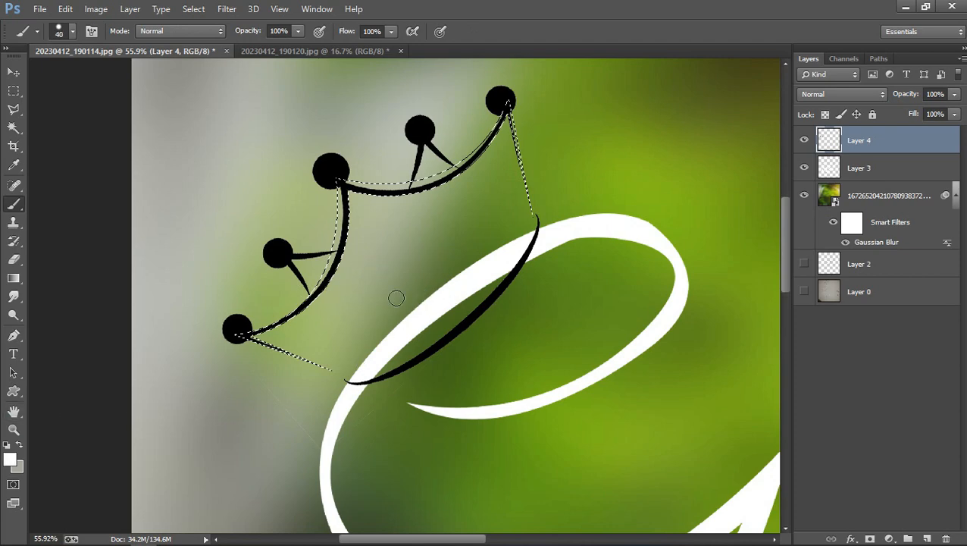
pyautogui.press(']')
pyautogui.press(']')
pyautogui.press(']')
pyautogui.press(']')
pyautogui.press(']')
pyautogui.press(']')
pyautogui.press(']')
pyautogui.press(']')
pyautogui.press(']')
pyautogui.press(']')
pyautogui.press(']')
pyautogui.press(']')
pyautogui.press(']')
pyautogui.press(']')
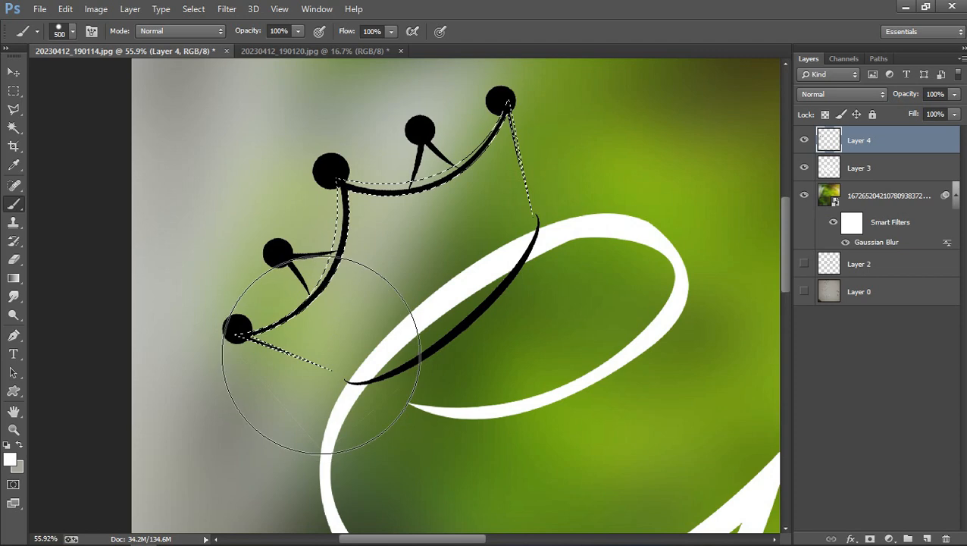
pyautogui.moveTo(280, 319)
pyautogui.mouseDown()
pyautogui.moveTo(324, 140)
pyautogui.moveTo(500, 288)
pyautogui.mouseUp()
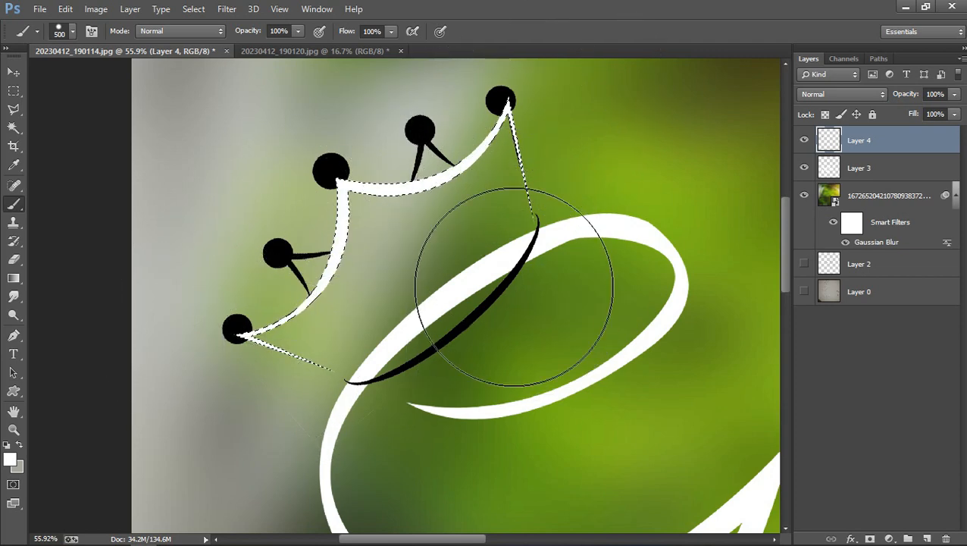
pyautogui.hotkey('ctrl', 'd')
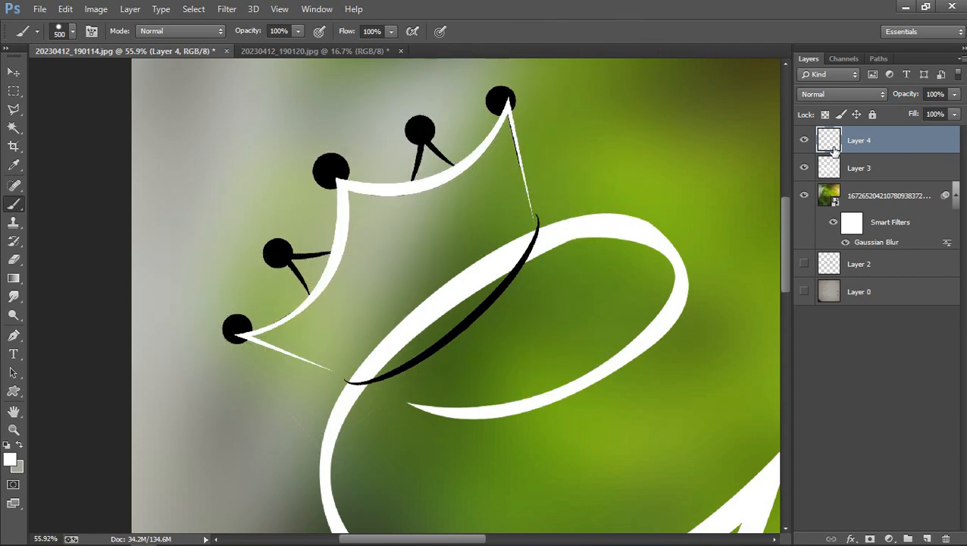
pyautogui.click(862, 171)
pyautogui.press('Delete')
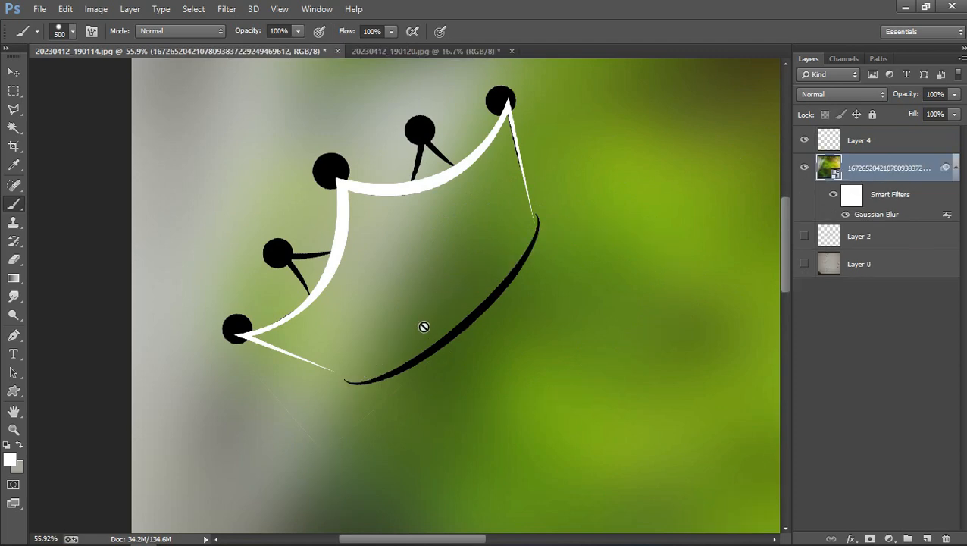
pyautogui.hotkey('ctrl', 'z')
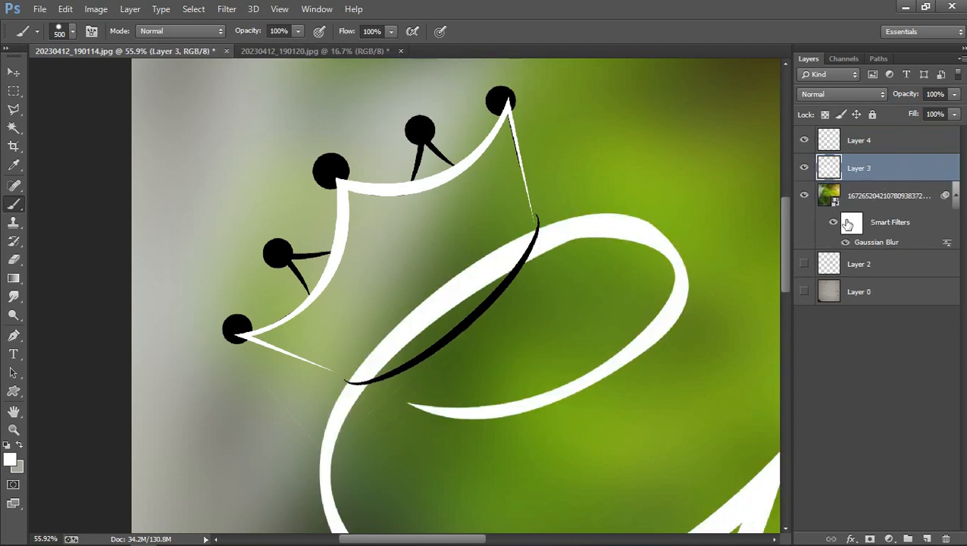
pyautogui.click(804, 141)
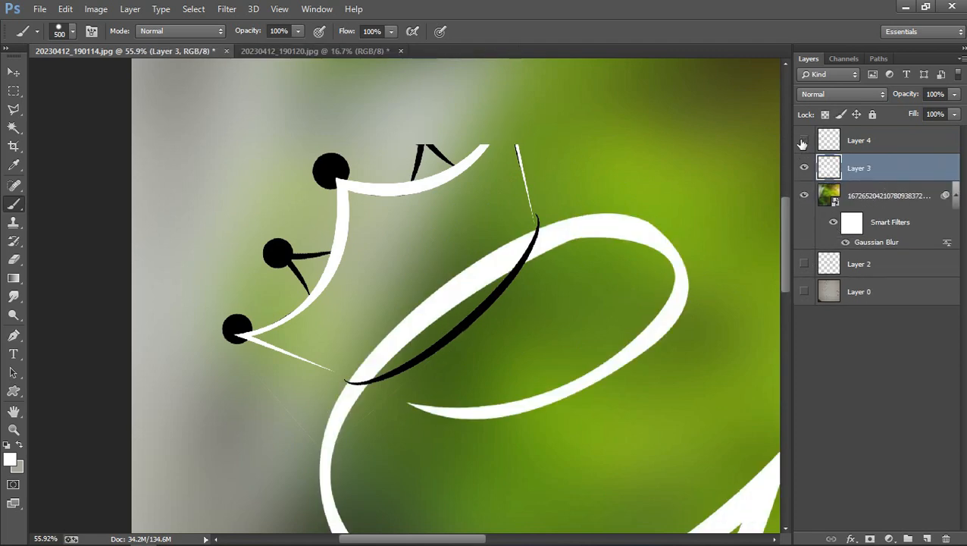
pyautogui.click(804, 141)
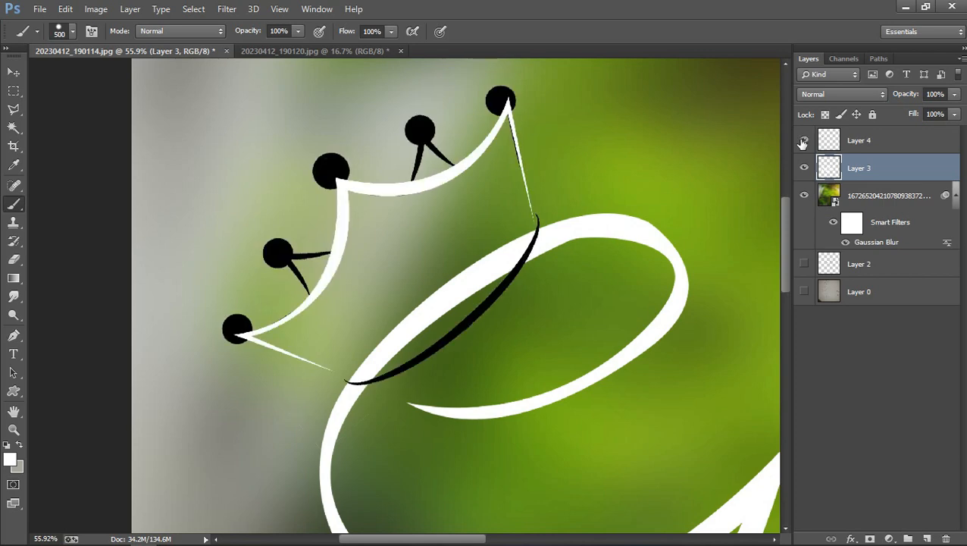
# Select the white crown outline on Layer 4 with the Magic Wand at tolerance 12 and copy it to a new layer.
pyautogui.click(872, 147)
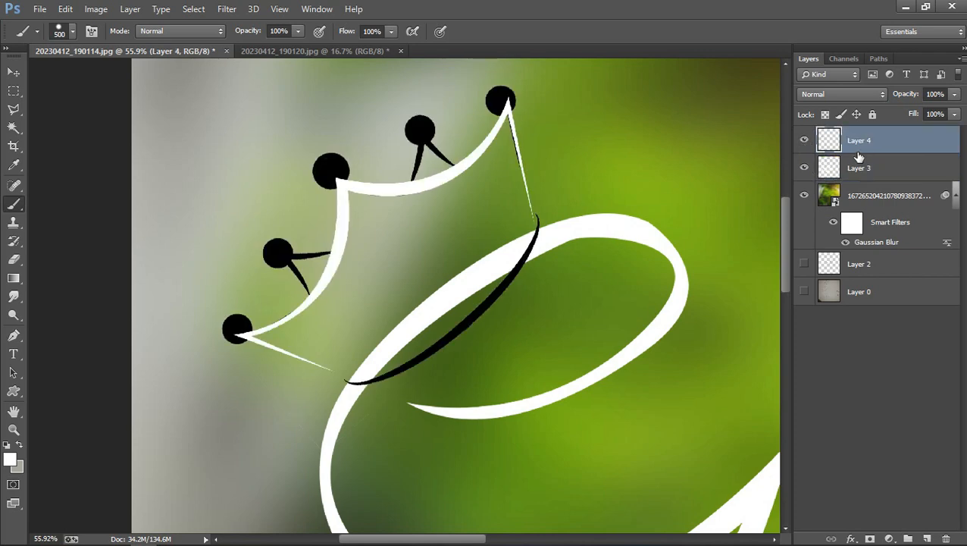
pyautogui.press('w')
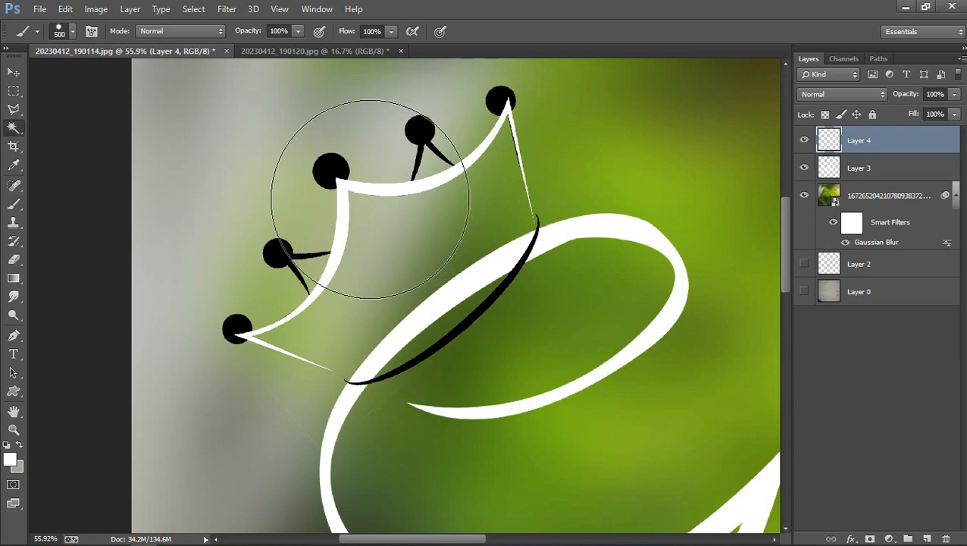
pyautogui.click(363, 190)
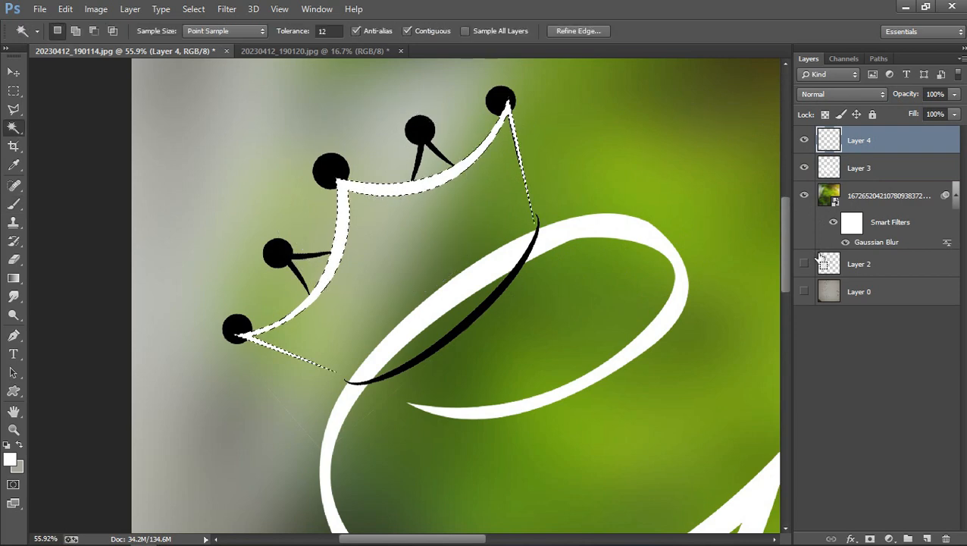
pyautogui.hotkey('ctrl', 'j')
# Delete Layer 4 with the original black crown and select the white crown outline on Layer 5.
pyautogui.click(889, 171)
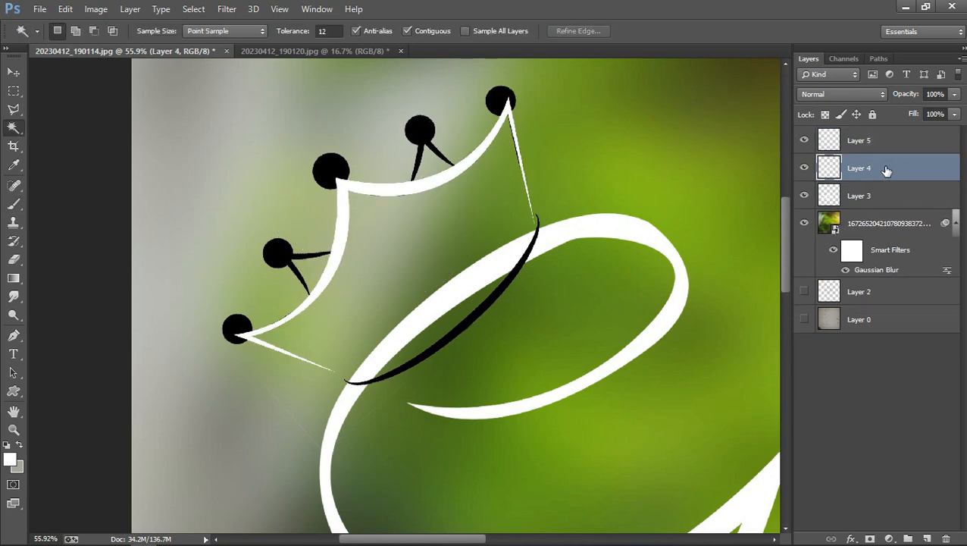
pyautogui.press('Delete')
pyautogui.click(883, 146)
pyautogui.scroll(5, 389, 263)
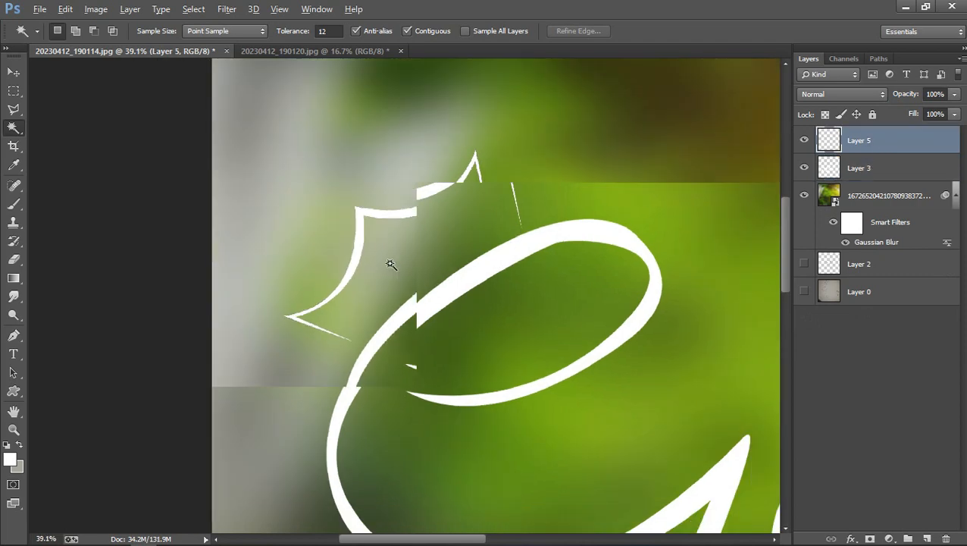
pyautogui.scroll(-8, 390, 263)
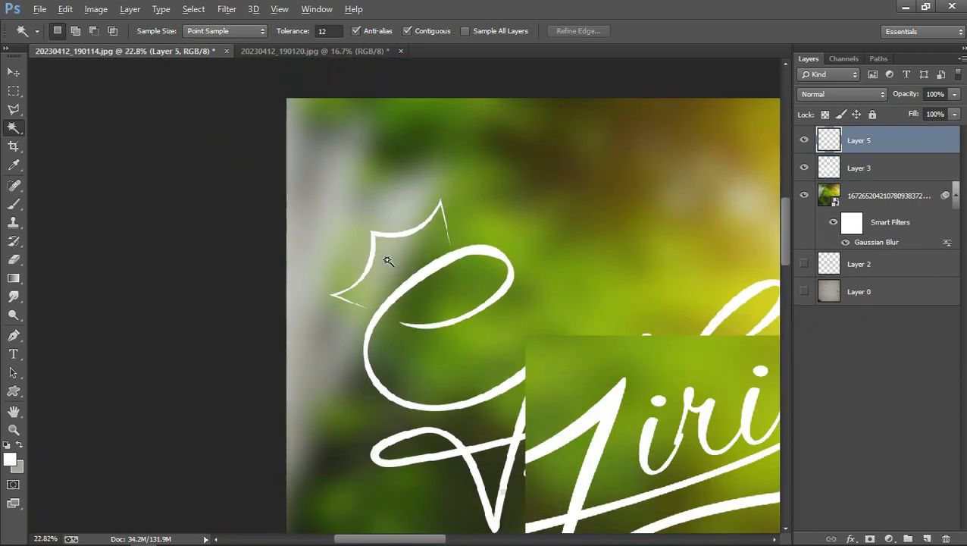
pyautogui.scroll(1, 278, 229)
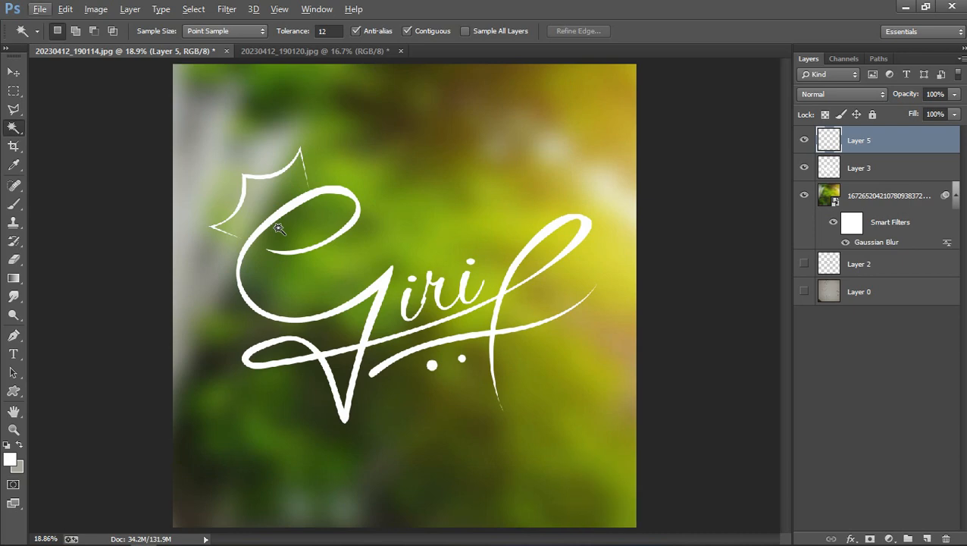
# Paint round white dots on the crown's three peaks on Layer 5 with a hard brush, using 50 pixels for the smaller ones.
pyautogui.press('b')
pyautogui.scroll(7, 227, 205)
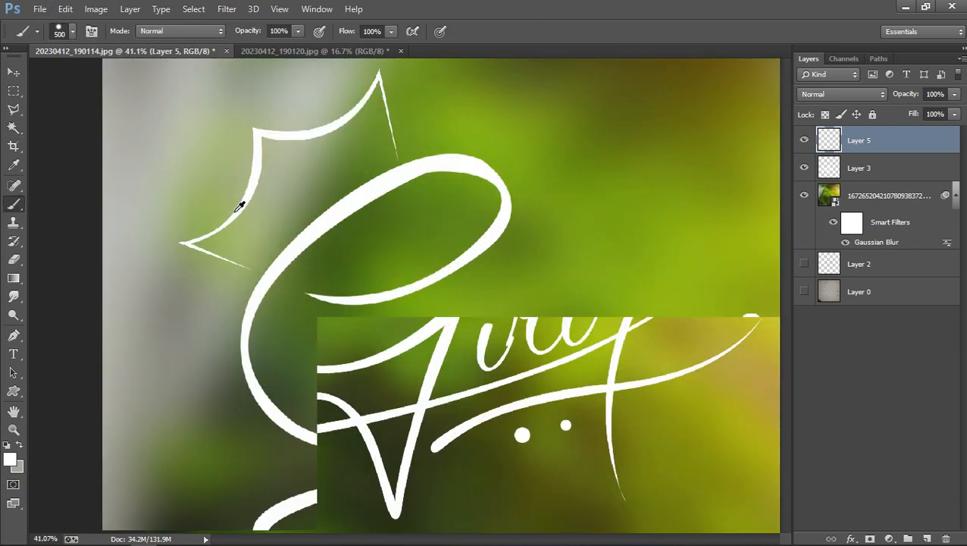
pyautogui.moveTo(239, 205); pyautogui.dragTo(313, 319)
pyautogui.press('[')
pyautogui.press('[')
pyautogui.press('[')
pyautogui.press('[')
pyautogui.press('[')
pyautogui.press('[')
pyautogui.press('[')
pyautogui.press('[')
pyautogui.press('[')
pyautogui.click(318, 244)
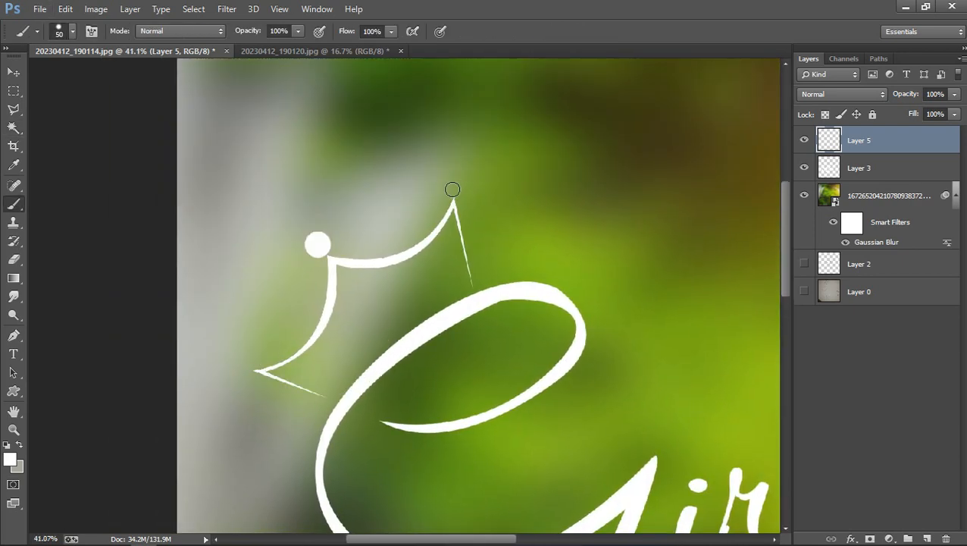
# Merge the crown layer into Layer 3 and enlarge the combined lettering to about 103.6%, placed slightly lower.
pyautogui.scroll(-8, 244, 369)
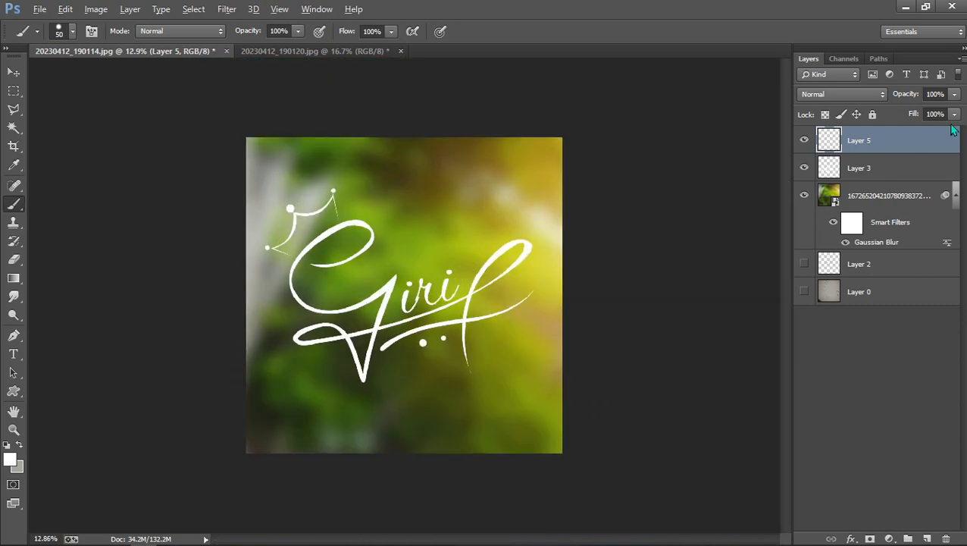
pyautogui.press('Delete')
pyautogui.press('v')
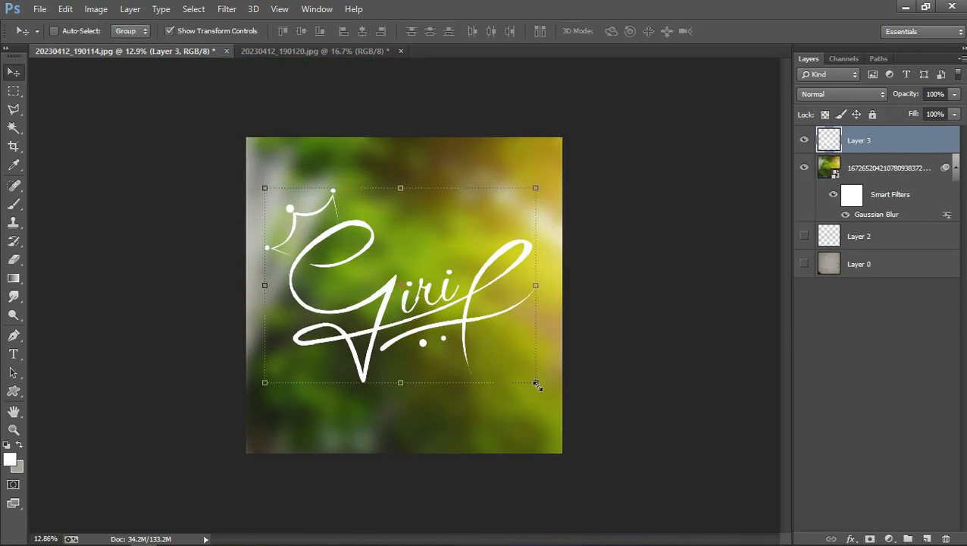
pyautogui.moveTo(536, 385); pyautogui.dragTo(545, 389)
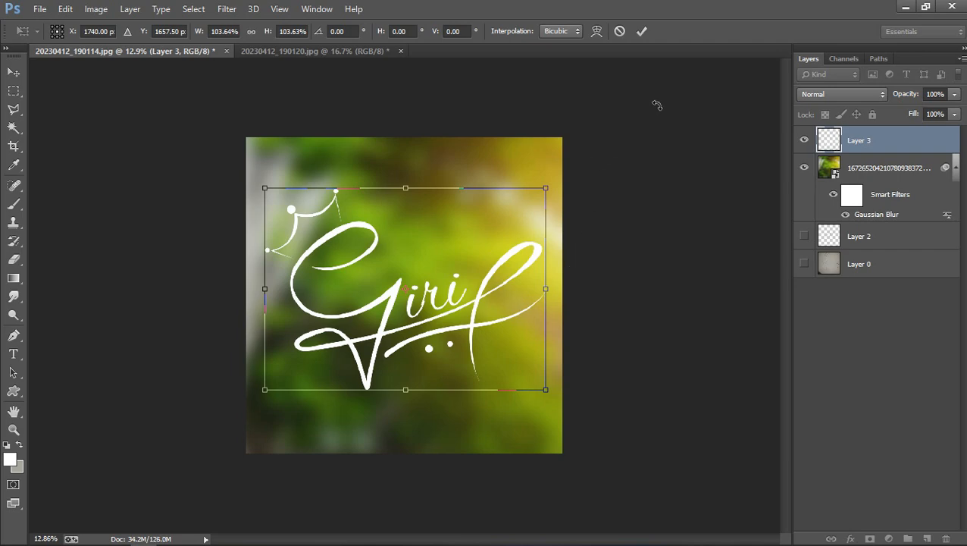
pyautogui.press('Down')
pyautogui.press('Down')
pyautogui.press('Return')
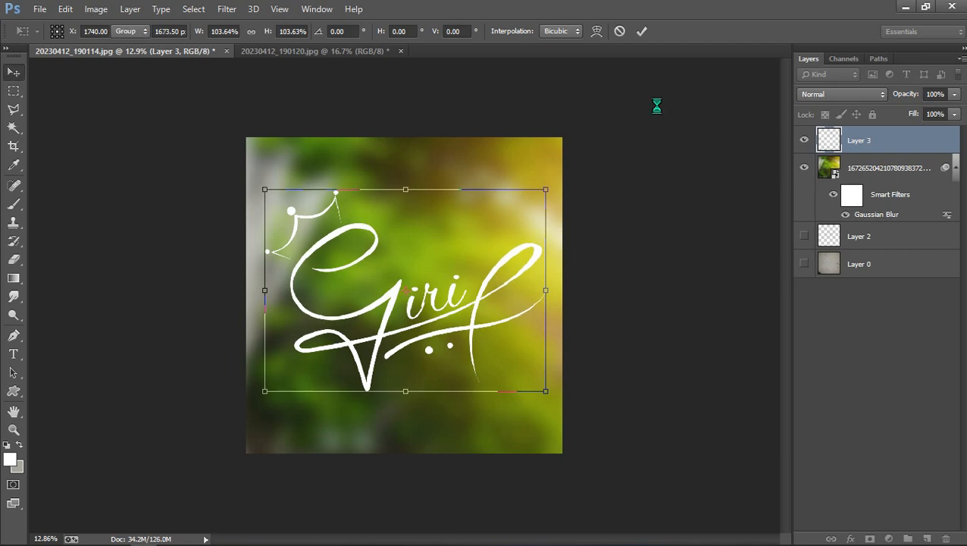
# Add an Outer Glow effect to Layer 3 with the Normal blend mode.
pyautogui.press('l')
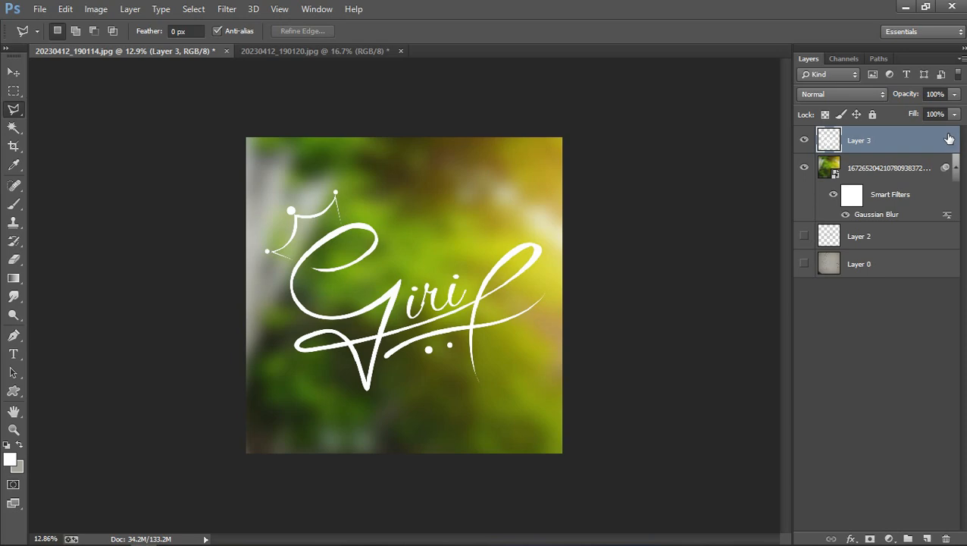
pyautogui.doubleClick(952, 145)
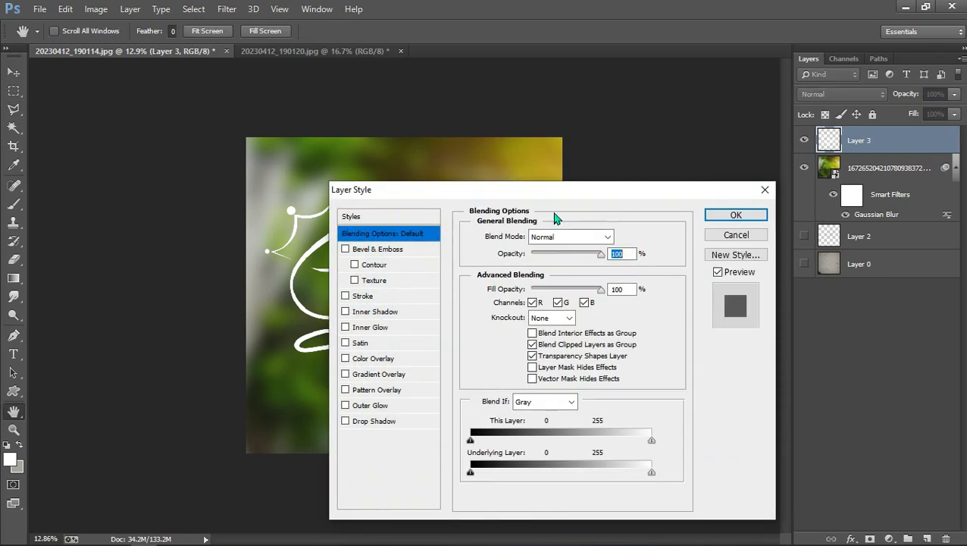
pyautogui.moveTo(596, 192); pyautogui.dragTo(862, 121)
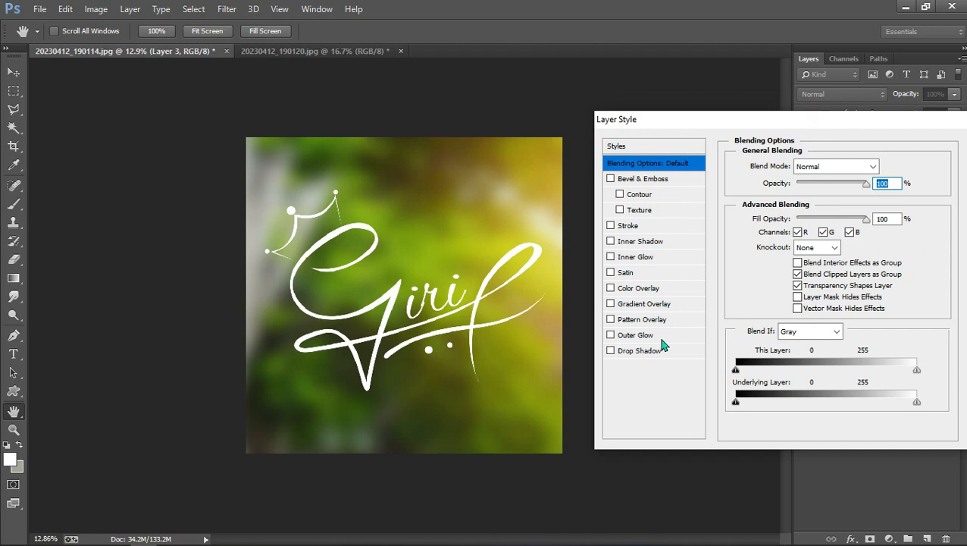
pyautogui.click(658, 336)
pyautogui.click(834, 167)
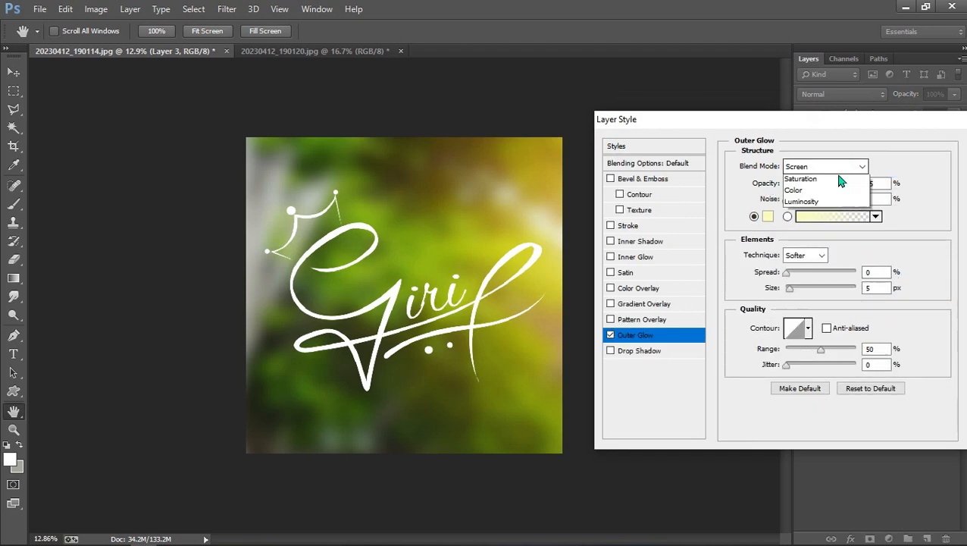
pyautogui.click(833, 193)
pyautogui.click(833, 168)
pyautogui.click(834, 182)
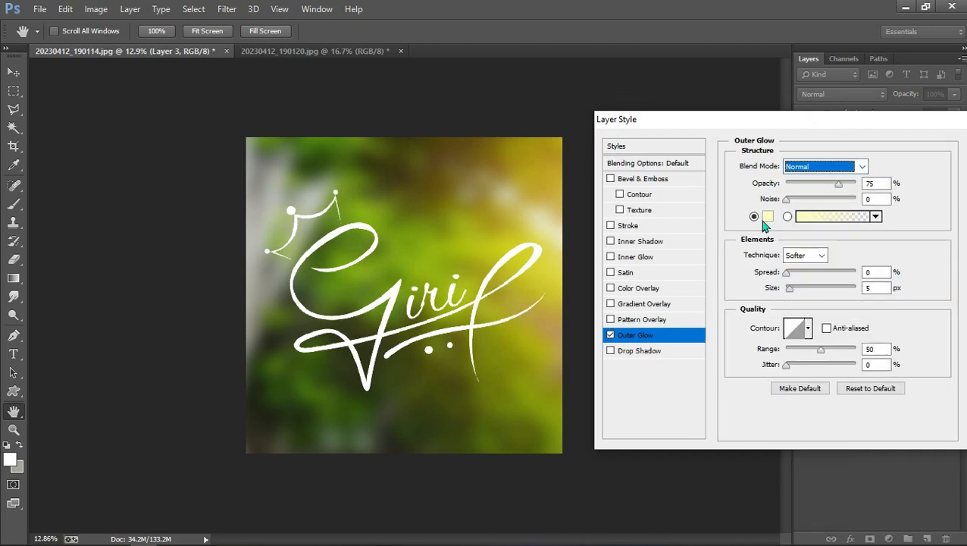
# Set the outer glow to bright cyan at 100% opacity with a size of 46 px.
pyautogui.click(767, 218)
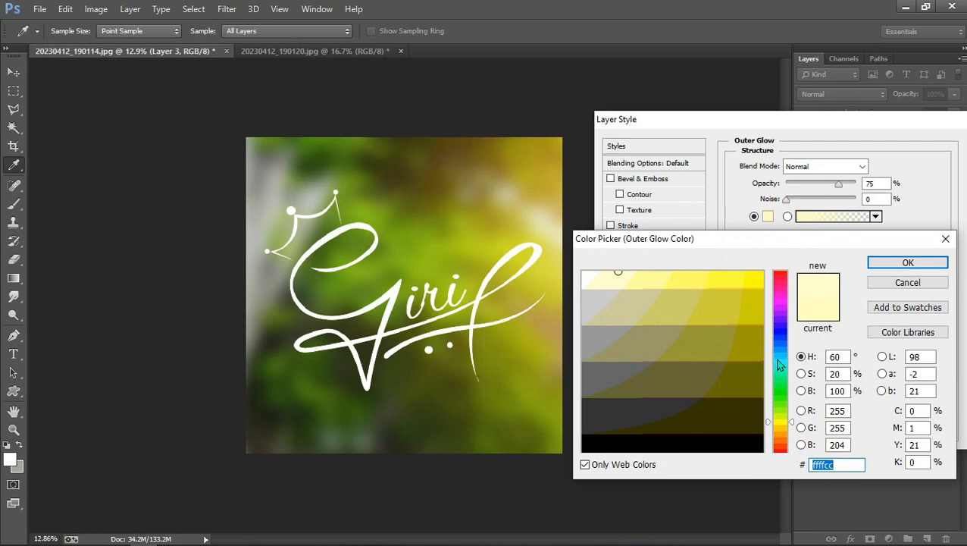
pyautogui.click(780, 369)
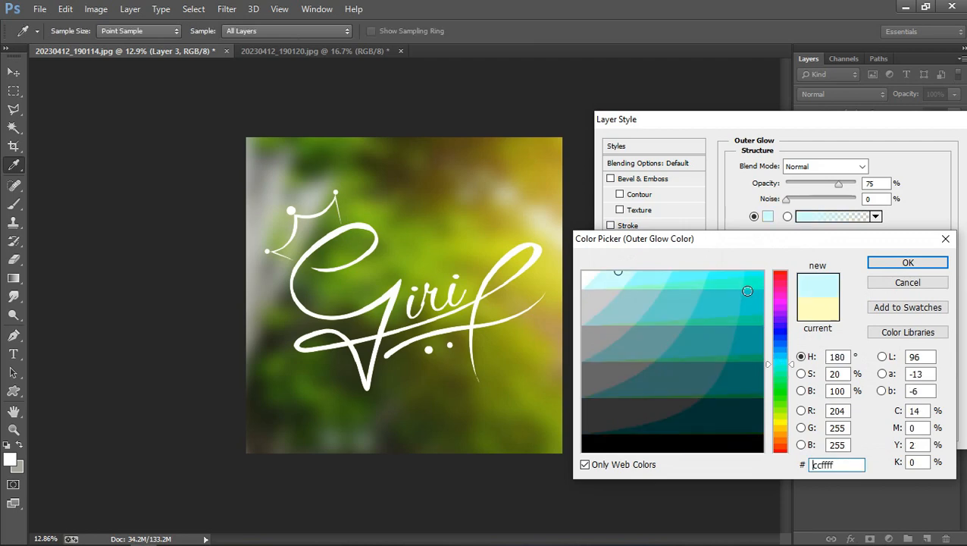
pyautogui.click(907, 262)
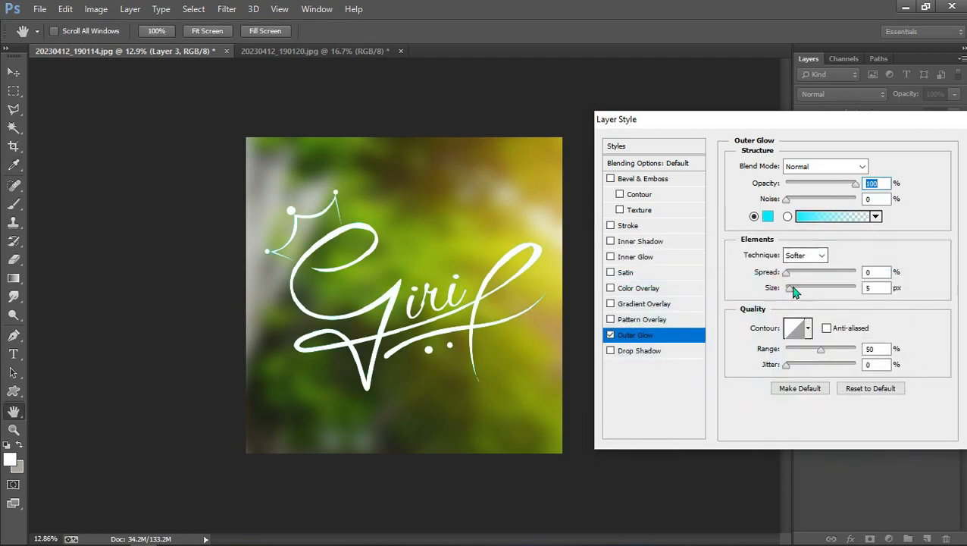
pyautogui.moveTo(793, 289); pyautogui.dragTo(805, 301)
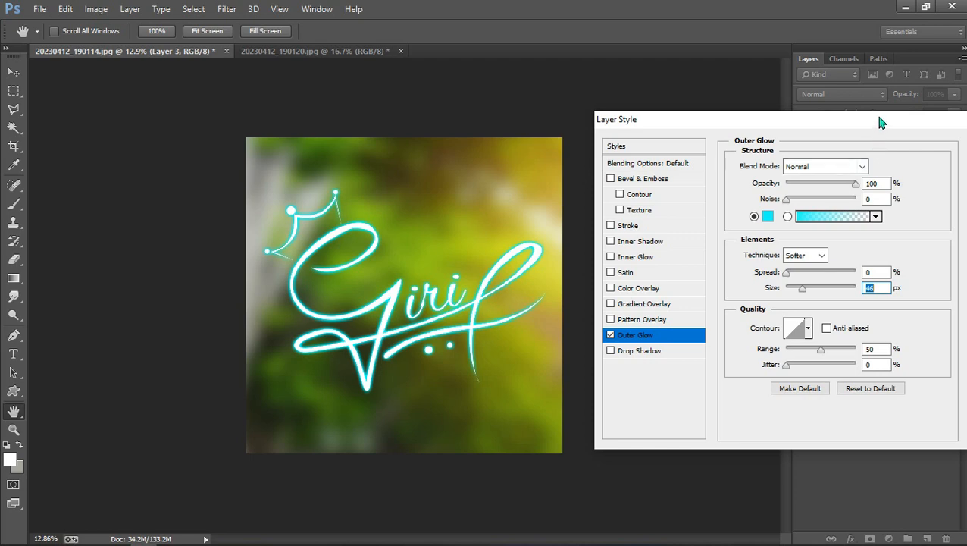
# Add a 3 px white outside Stroke to Layer 3, check it up close, and apply the layer style.
pyautogui.click(635, 227)
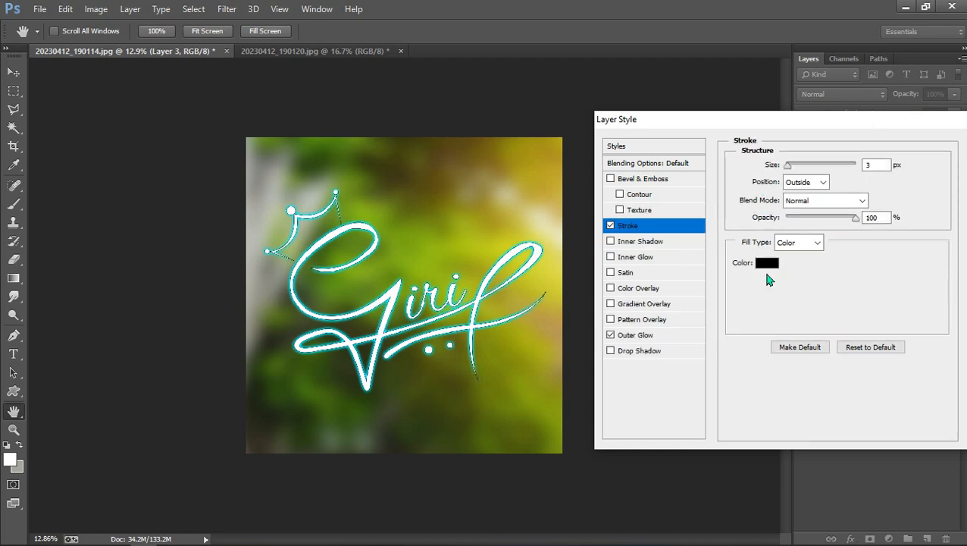
pyautogui.click(765, 263)
pyautogui.click(582, 271)
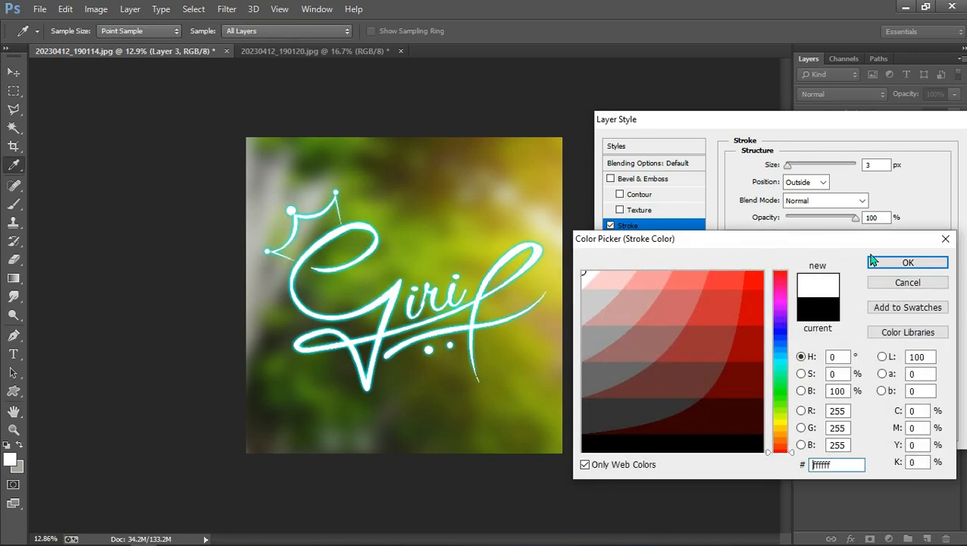
pyautogui.click(908, 260)
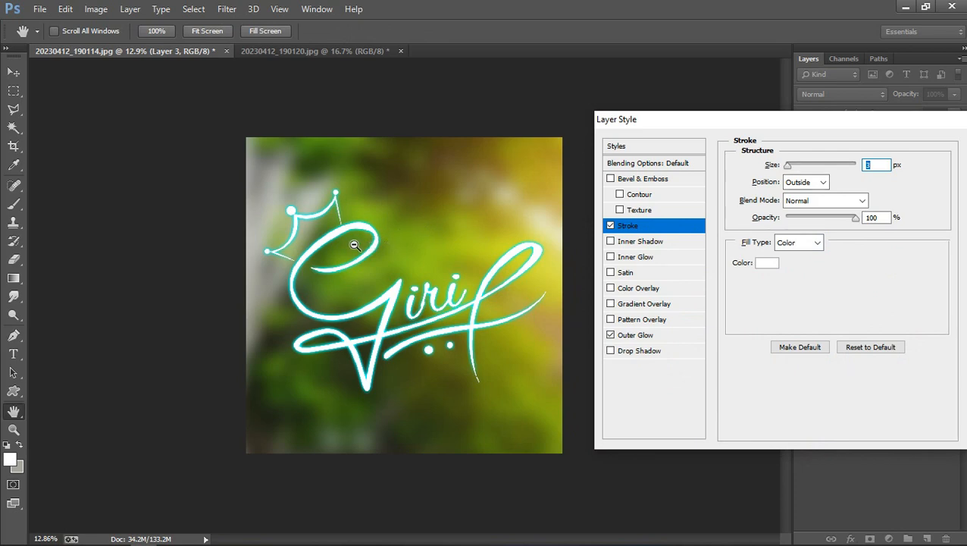
pyautogui.keyDown('ctrl'); pyautogui.click(310, 219); pyautogui.keyUp('ctrl')
pyautogui.keyDown('ctrl'); pyautogui.click(309, 216); pyautogui.keyUp('ctrl')
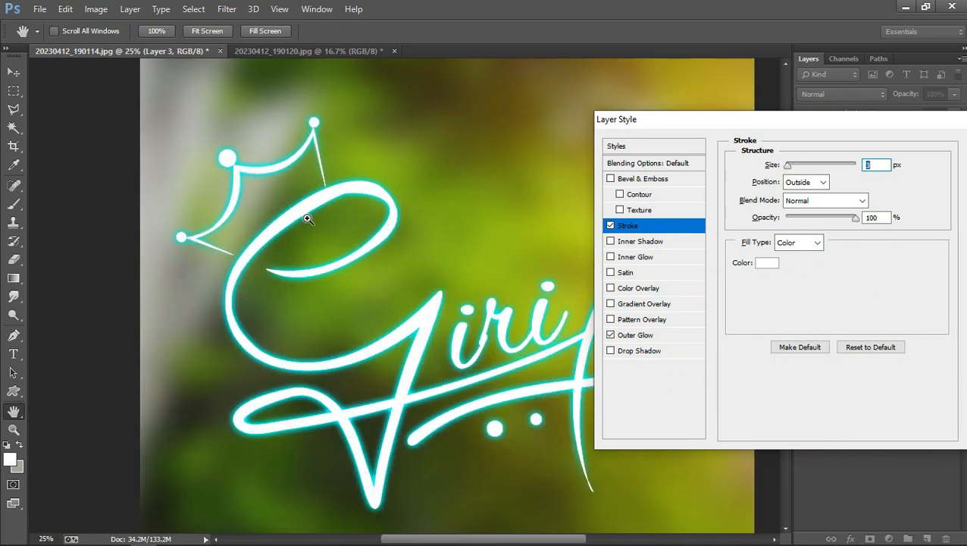
pyautogui.keyDown('ctrl'); pyautogui.click(358, 212); pyautogui.keyUp('ctrl')
pyautogui.keyDown('alt'); pyautogui.click(359, 211); pyautogui.keyUp('alt')
pyautogui.keyDown('alt'); pyautogui.click(356, 209); pyautogui.keyUp('alt')
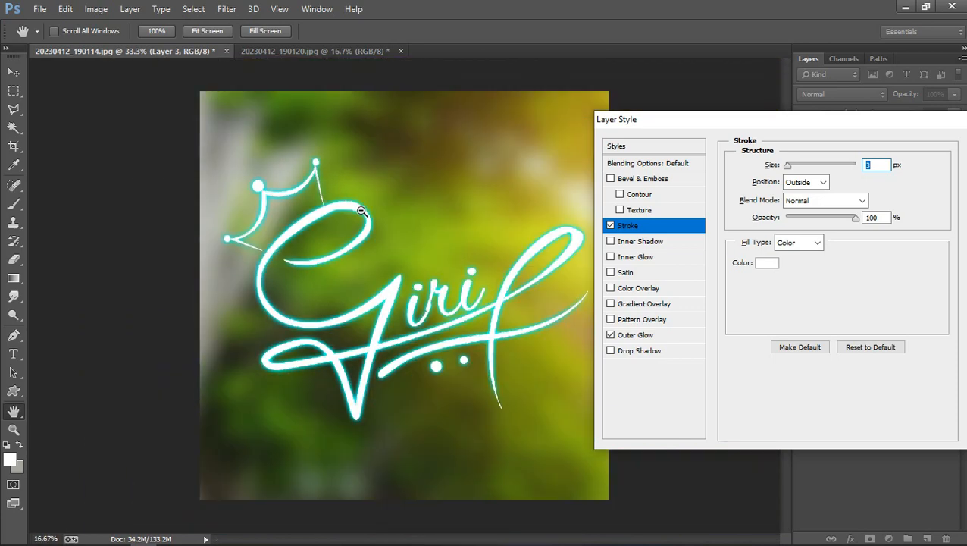
pyautogui.keyDown('alt'); pyautogui.click(526, 176); pyautogui.keyUp('alt')
pyautogui.moveTo(876, 132); pyautogui.dragTo(760, 159)
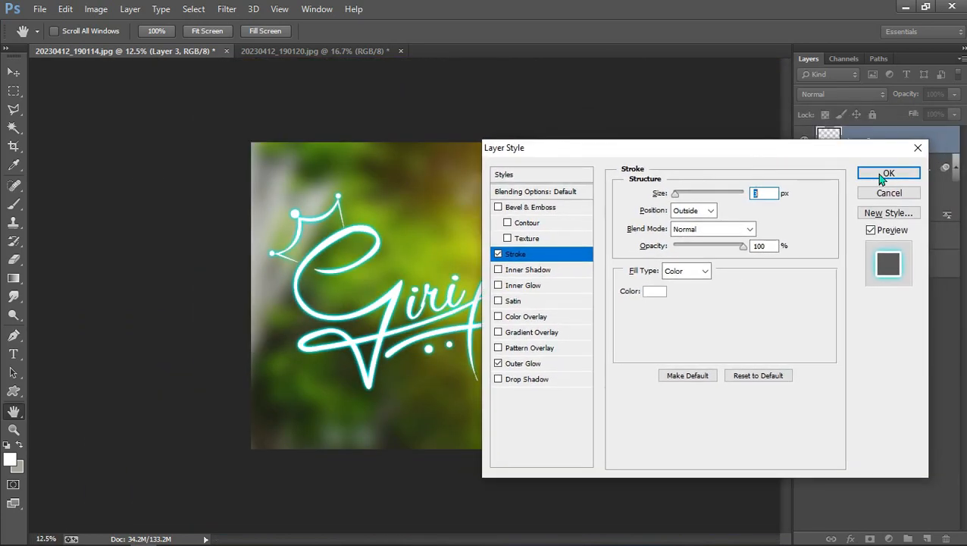
pyautogui.click(891, 172)
pyautogui.press('l')
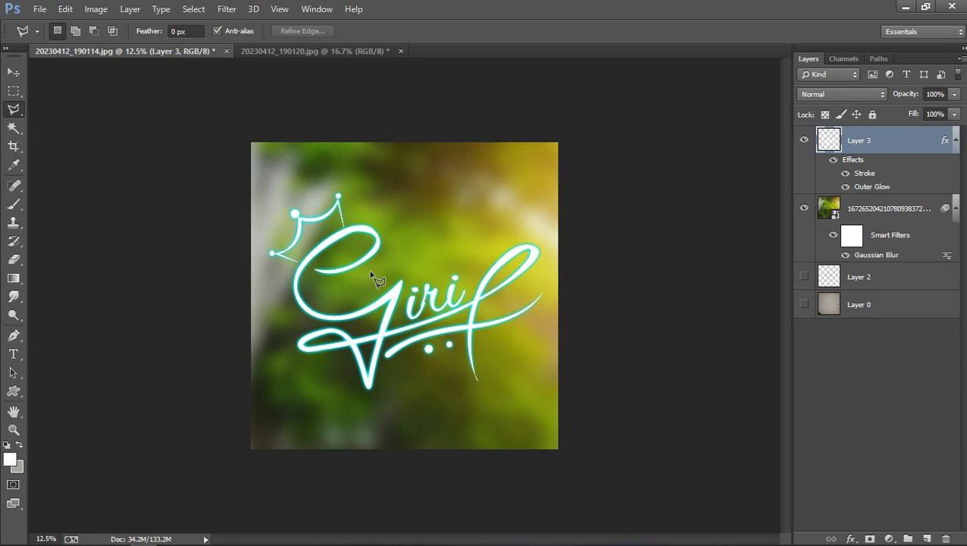
# Choose the 74-pixel star preset for the Brush tool.
pyautogui.press('b')
pyautogui.rightClick(468, 322)
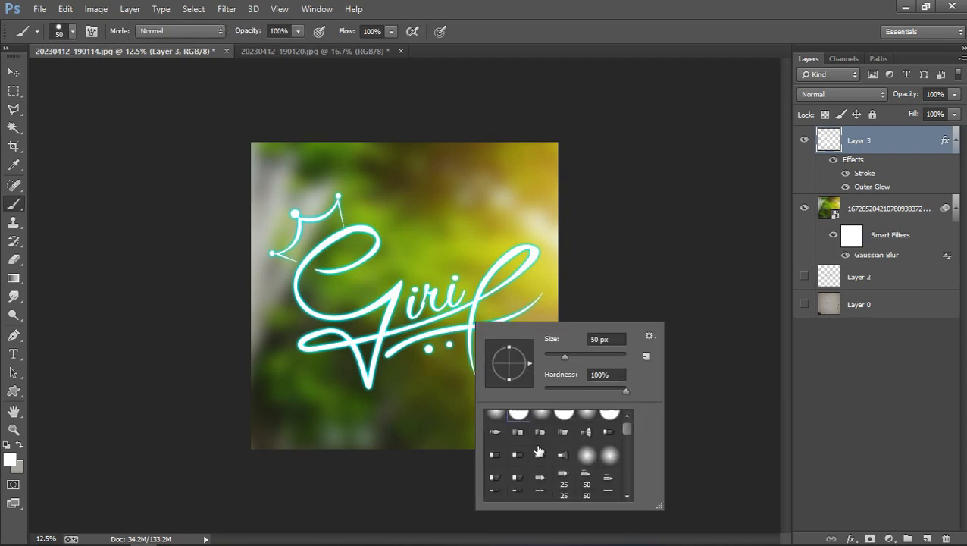
pyautogui.scroll(-5, 538, 451)
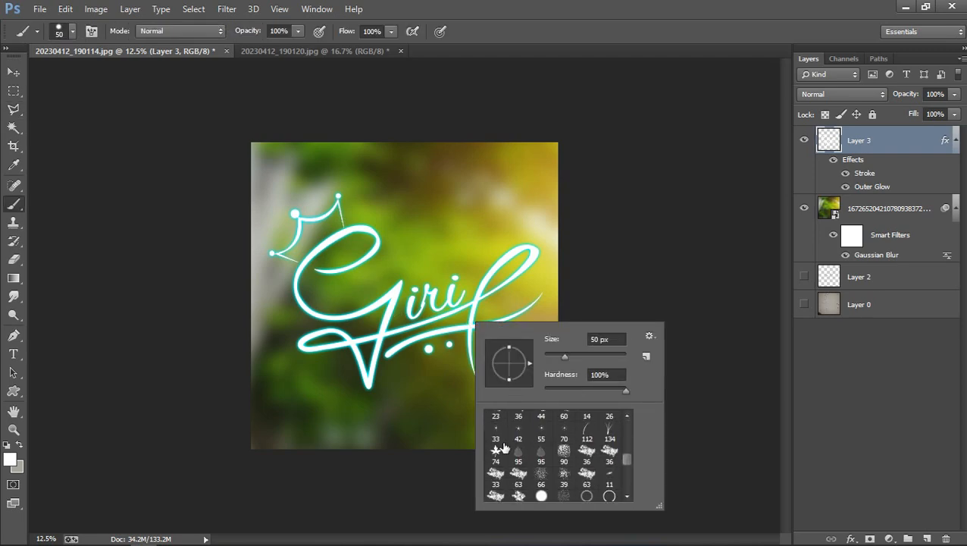
pyautogui.click(496, 450)
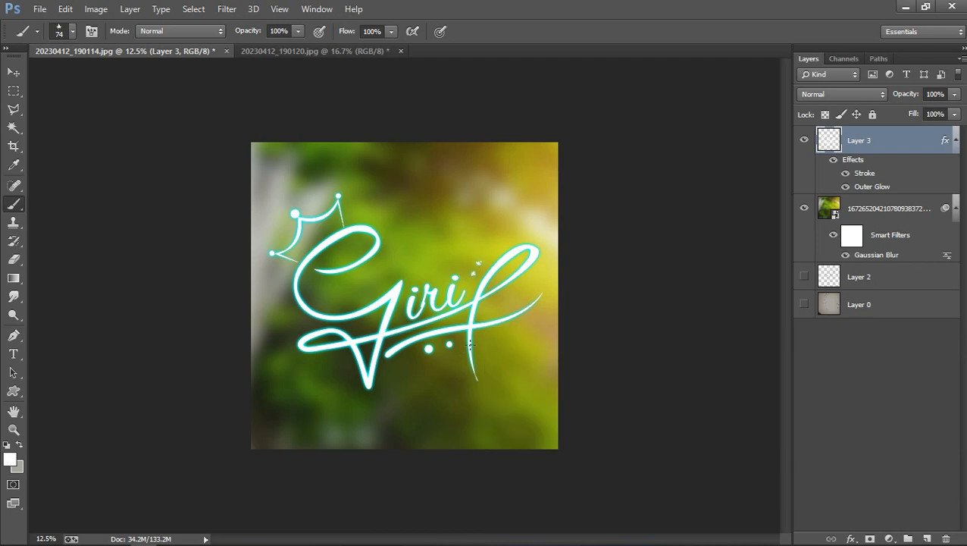
# Stamp small white star clusters around the lettering's loops, letter tops and underline end on Layer 3, undoing the misplaced ones.
pyautogui.click(303, 359)
pyautogui.click(414, 274)
pyautogui.click(376, 258)
pyautogui.hotkey('ctrl', 'z')
pyautogui.click(544, 303)
pyautogui.hotkey('ctrl', 'z')
pyautogui.click(537, 314)
pyautogui.click(406, 354)
pyautogui.hotkey('ctrl', 'z')
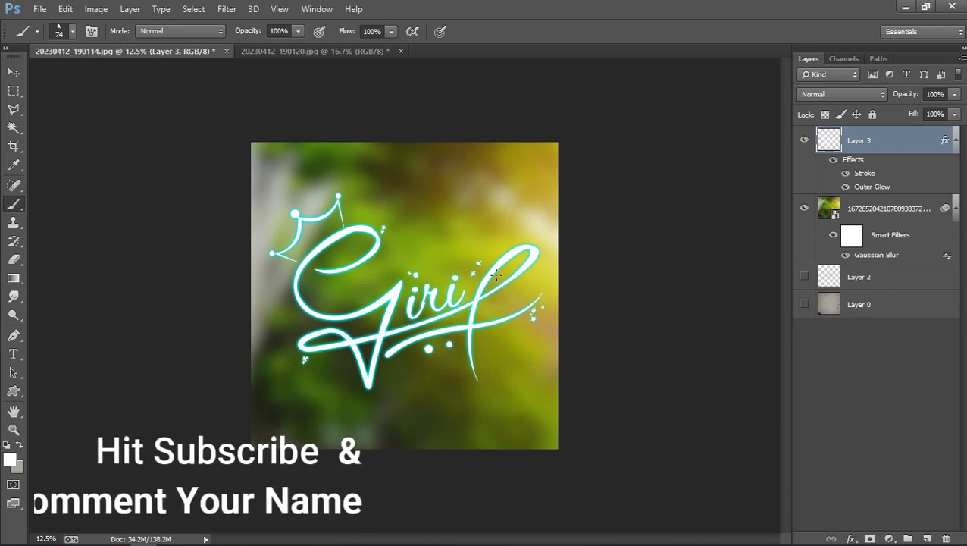
pyautogui.click(545, 244)
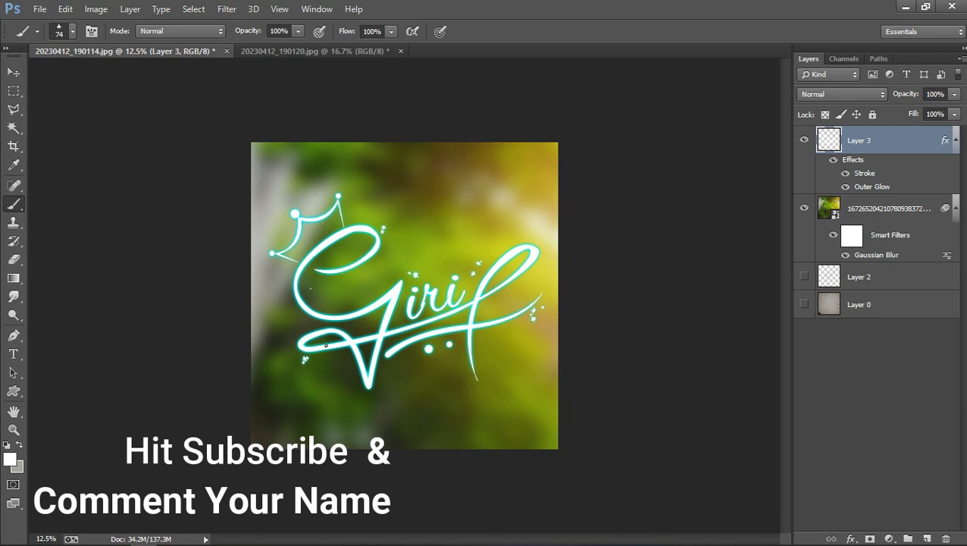
pyautogui.click(315, 299)
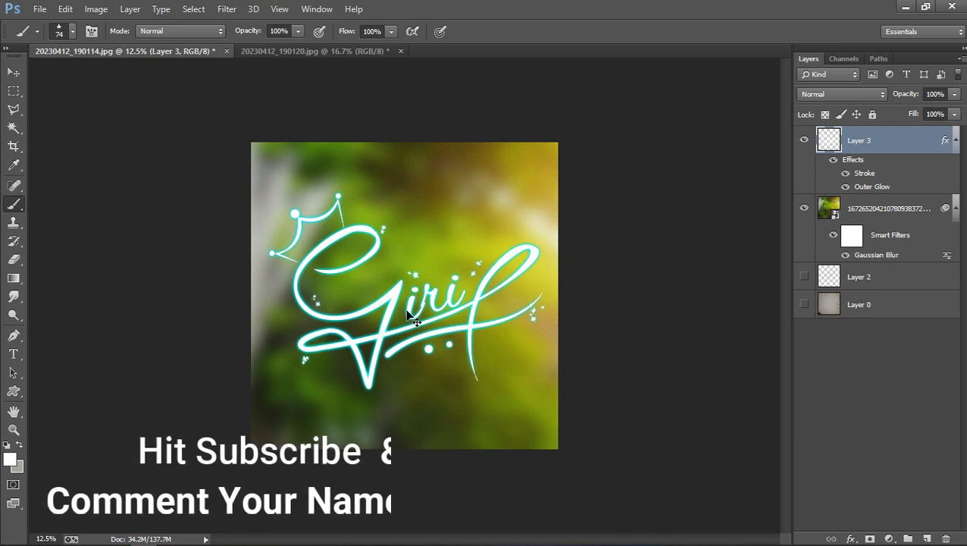
pyautogui.hotkey('ctrl', 'z')
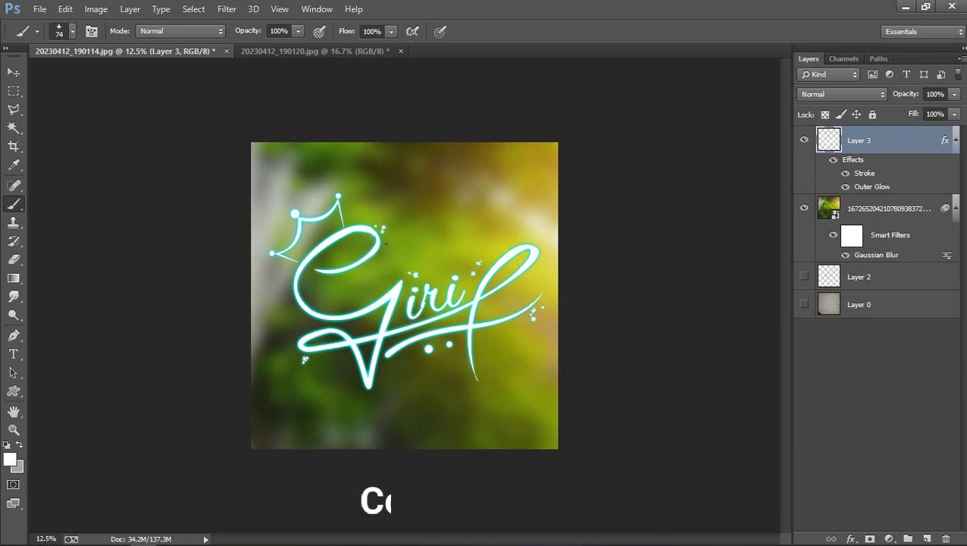